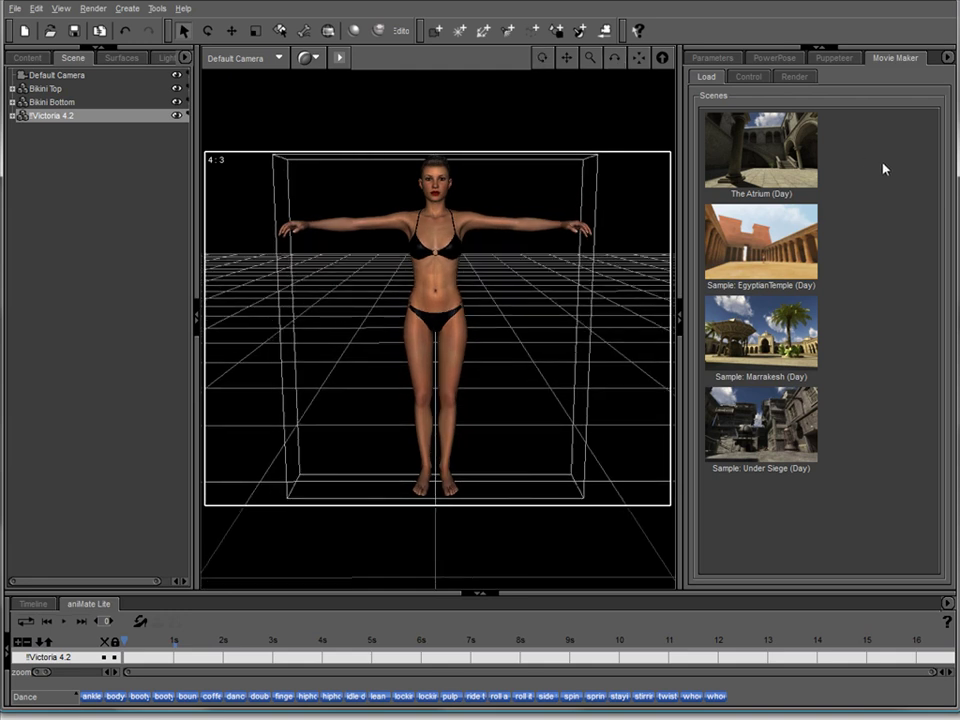
Preview the Dance aniBlocks and place the hiphop combo block at the start of Victoria 4.2's aniMate track.
left_click(116, 696)
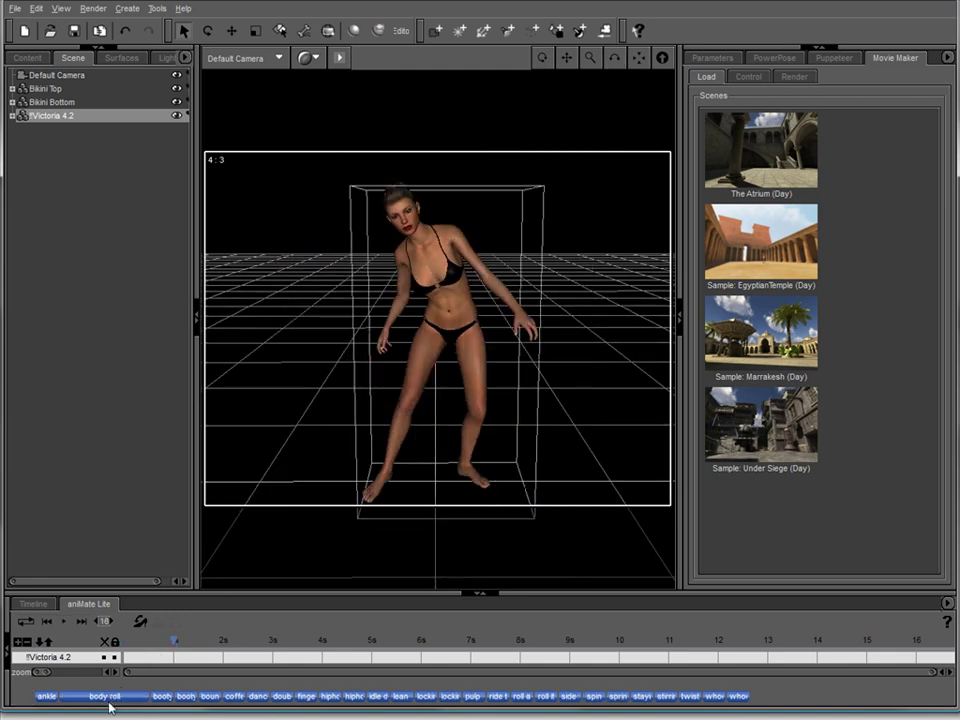
mouse_move(49, 706)
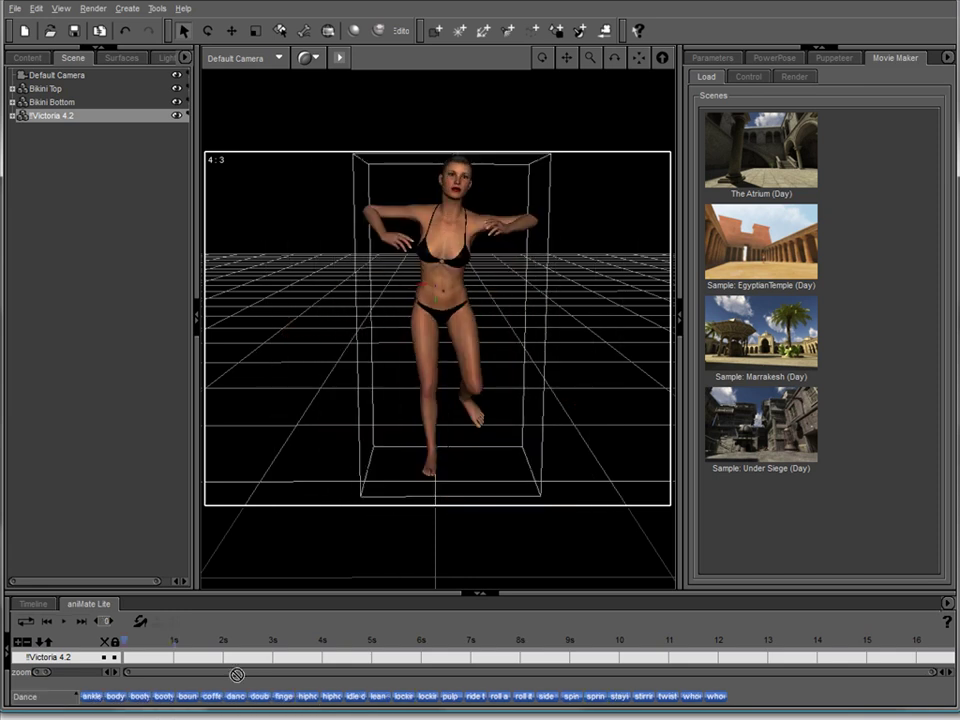
left_click(141, 662)
left_click_drag(126, 666, 128, 663)
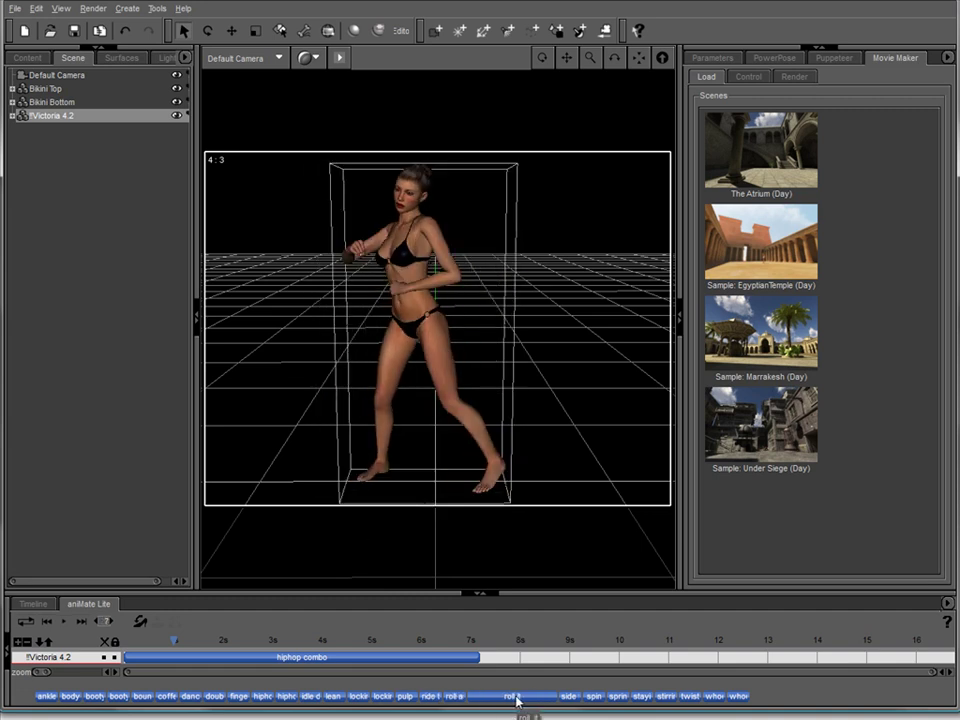
Append the roll it block directly after hiphop combo on Victoria 4.2's track and play back the combined dance.
left_click_drag(516, 698, 485, 666)
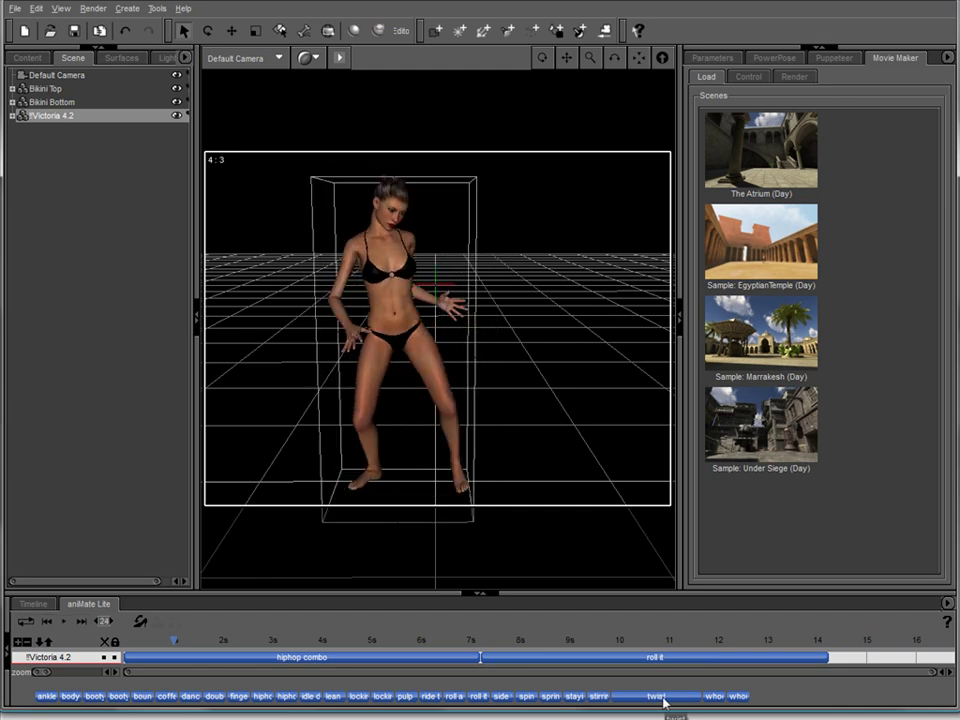
left_click(842, 660)
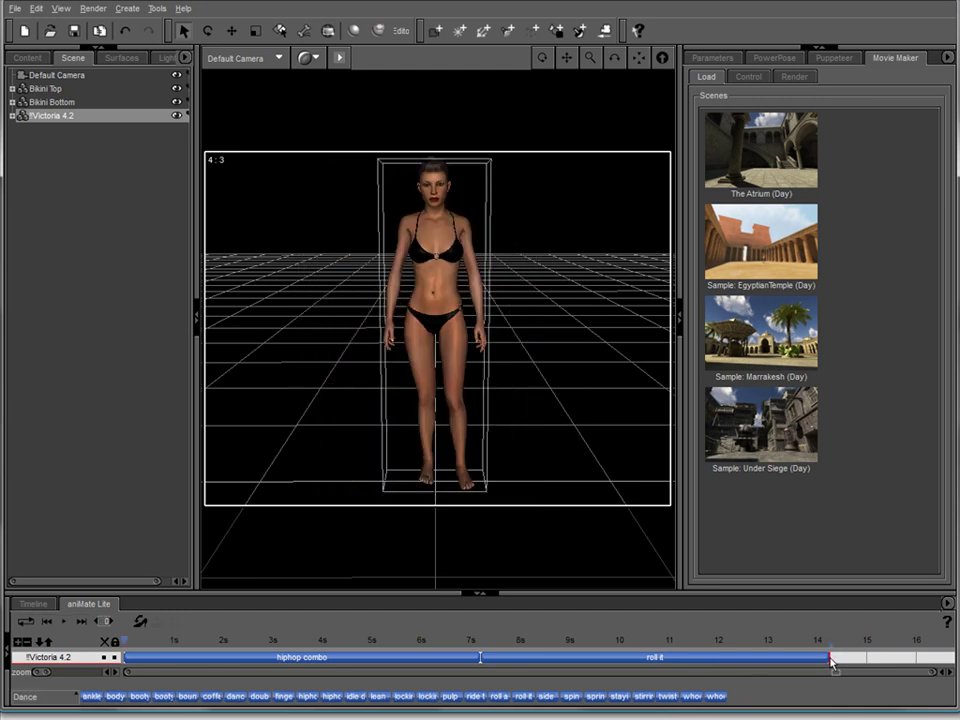
left_click(65, 624)
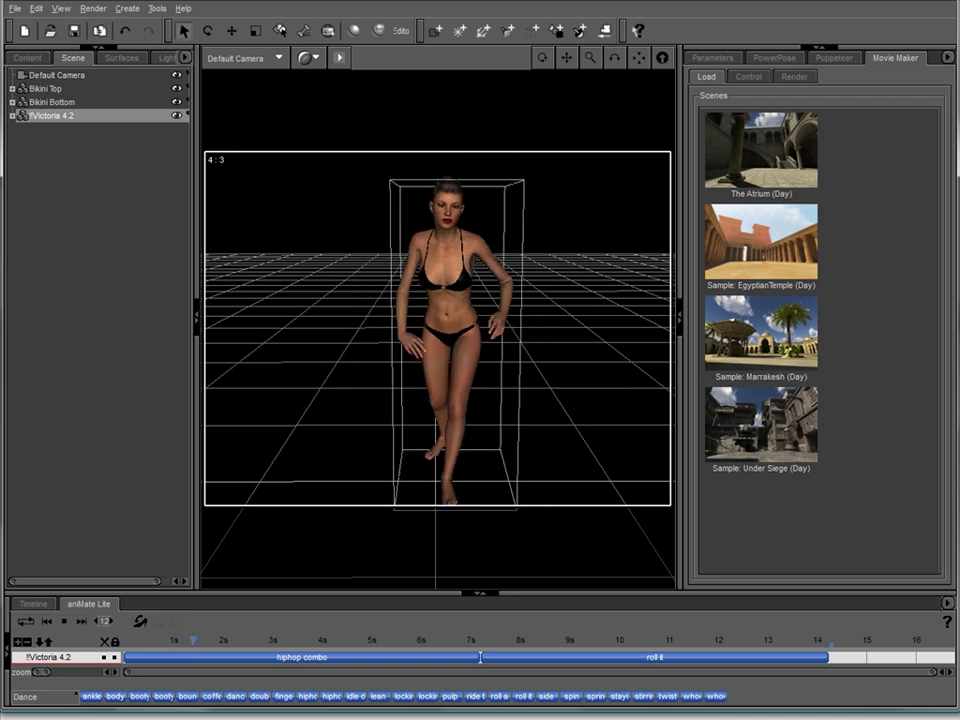
left_click(45, 623)
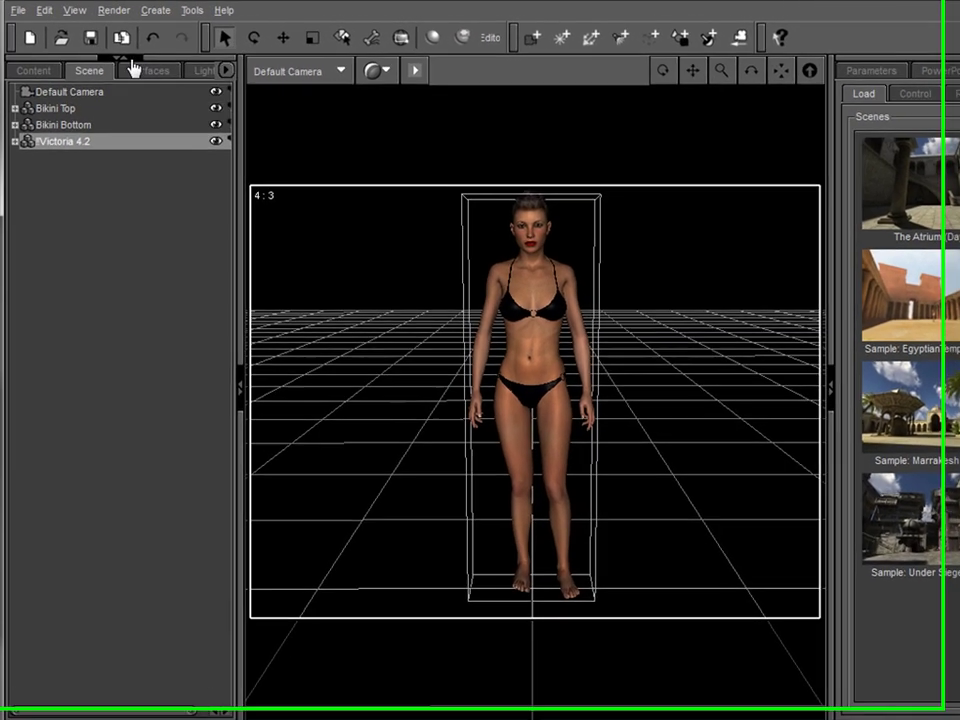
Apply Joelegecko - V4 facial expression 45 to Victoria at the first frame and expression 46 at about 3 seconds.
left_click(43, 58)
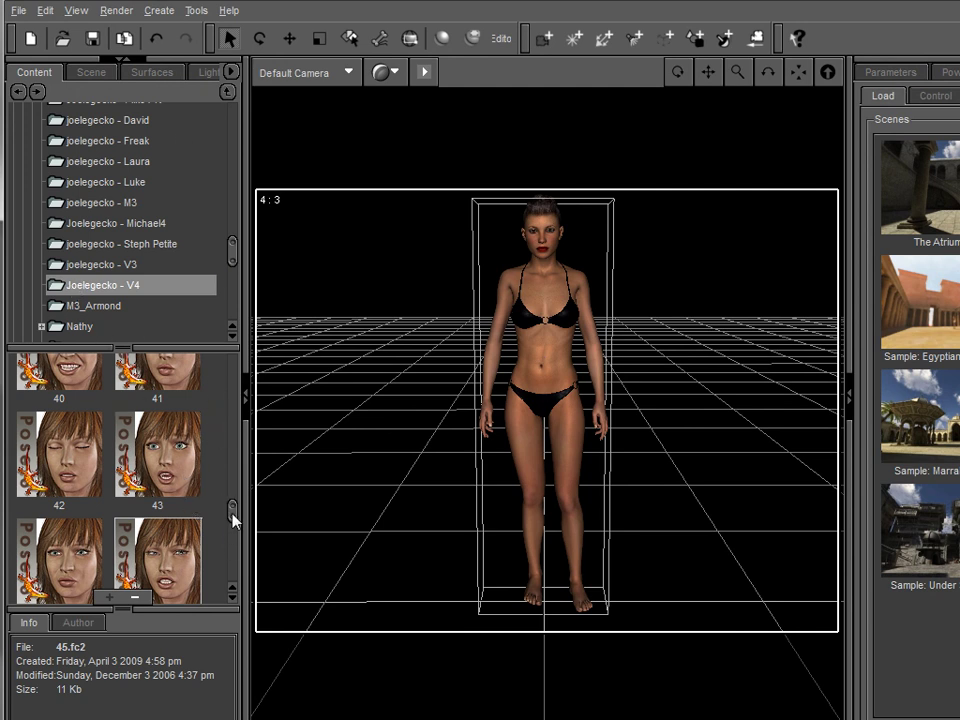
mouse_move(232, 513)
left_mouse_down()
mouse_move(223, 574)
mouse_move(227, 527)
left_mouse_up()
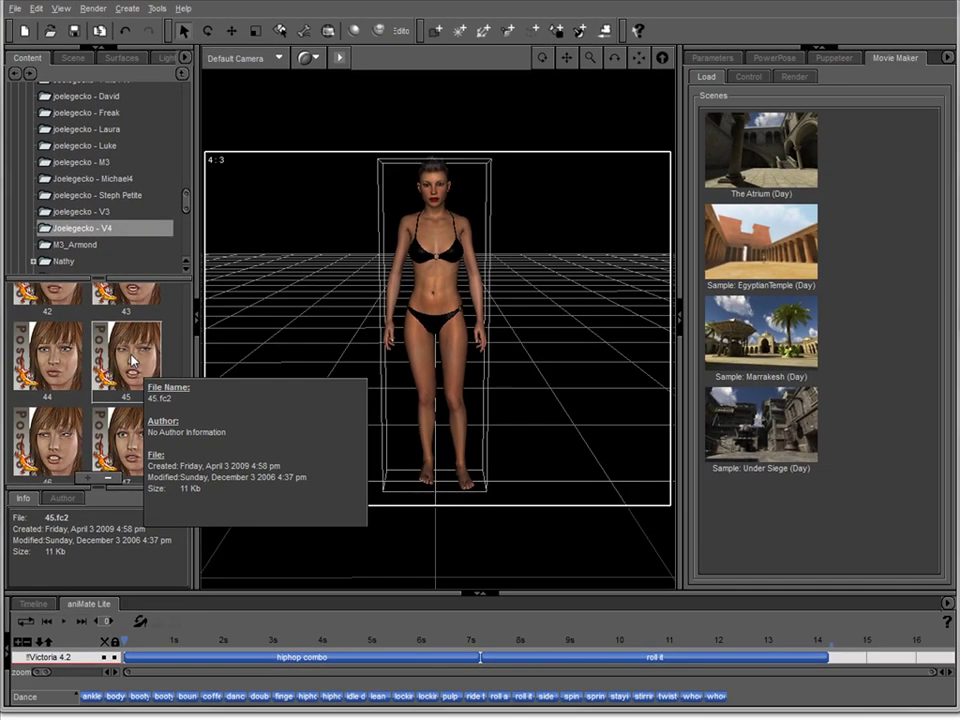
double_click(166, 455)
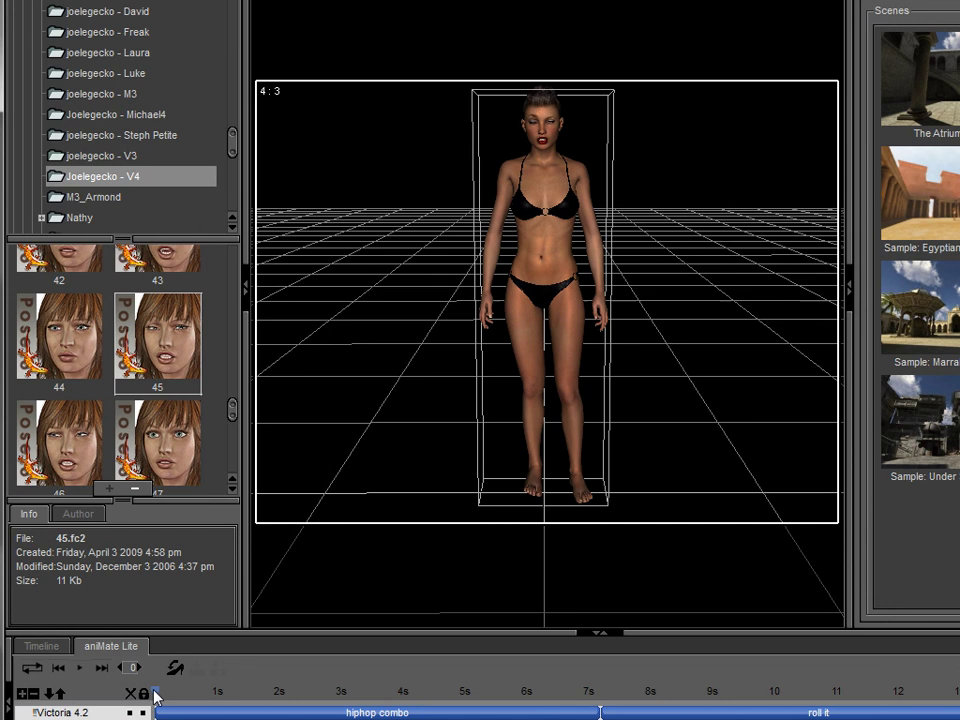
left_click_drag(124, 640, 157, 643)
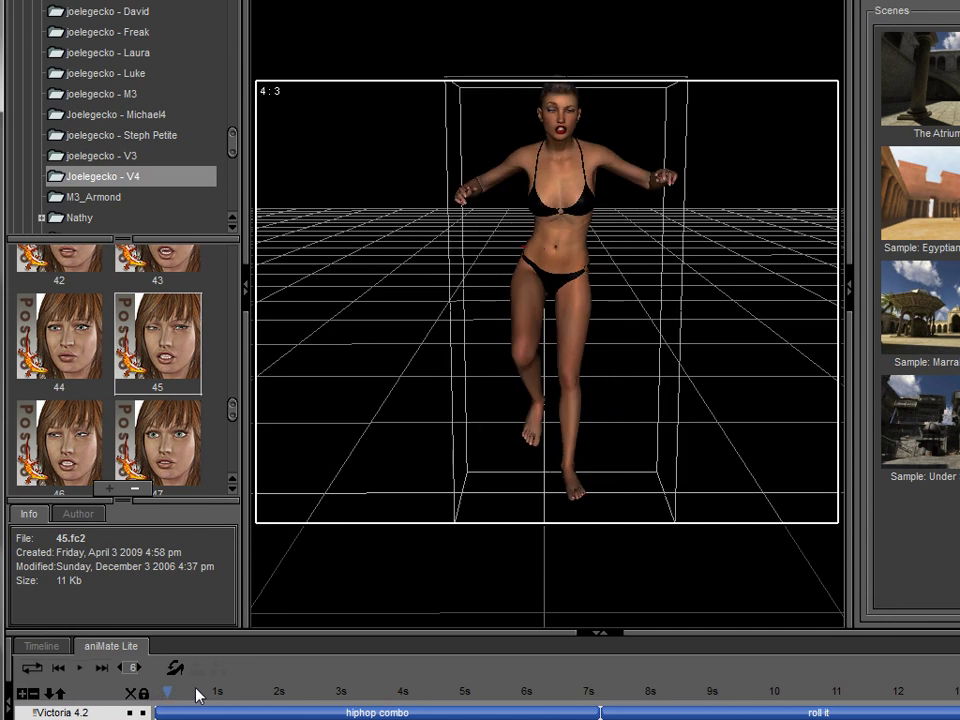
left_click_drag(198, 695, 309, 693)
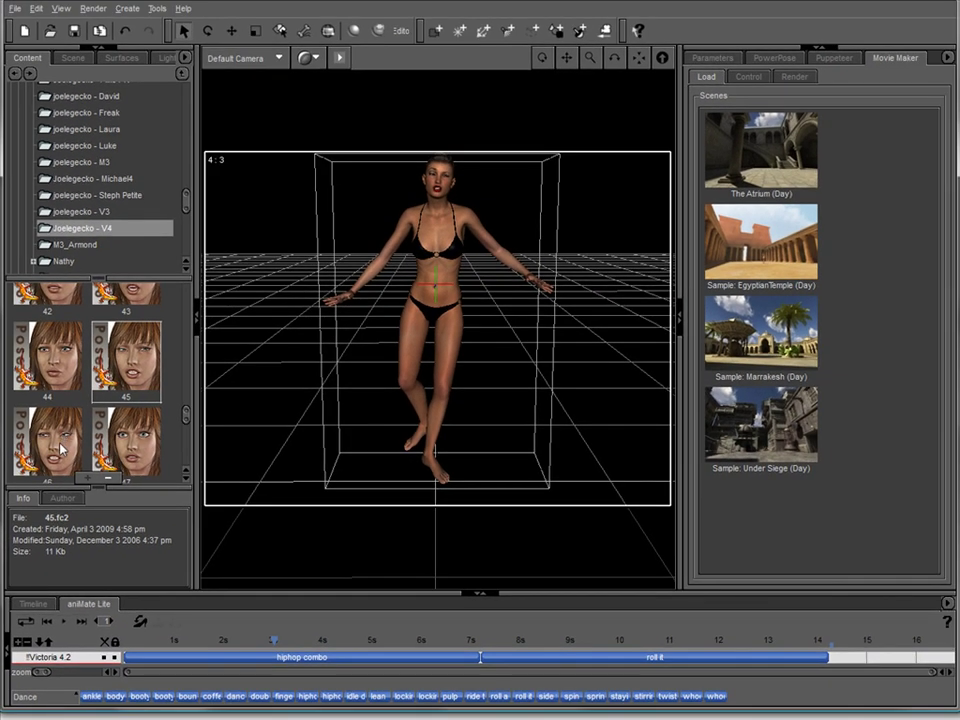
double_click(62, 450)
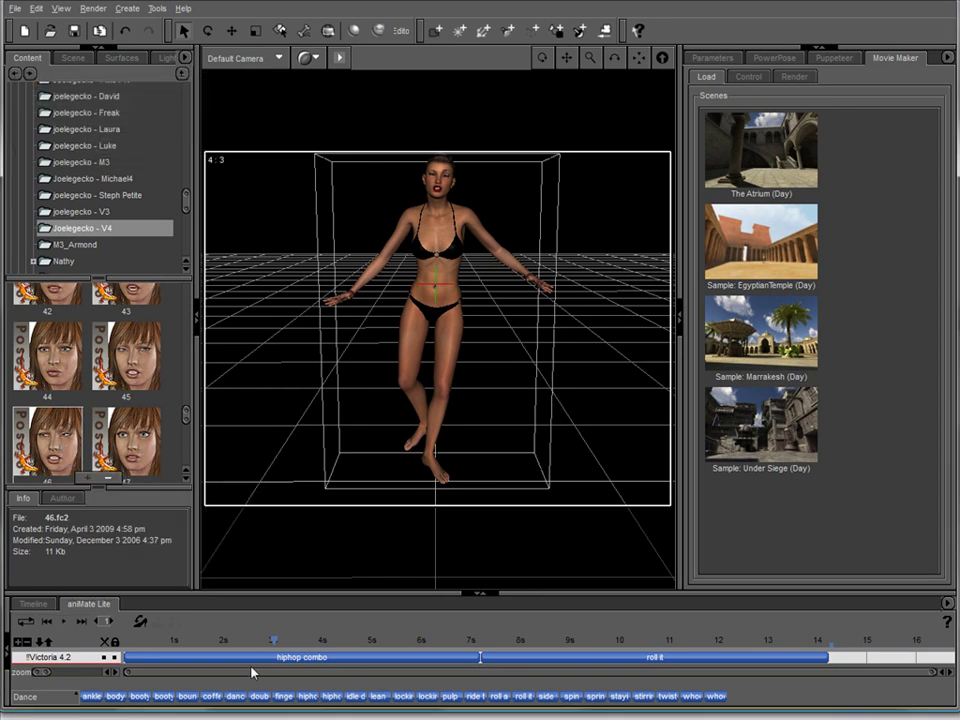
Apply facial expression 34 to Victoria at about 5 seconds and expression 35 at about 8 seconds of the dance.
left_click_drag(276, 645, 377, 654)
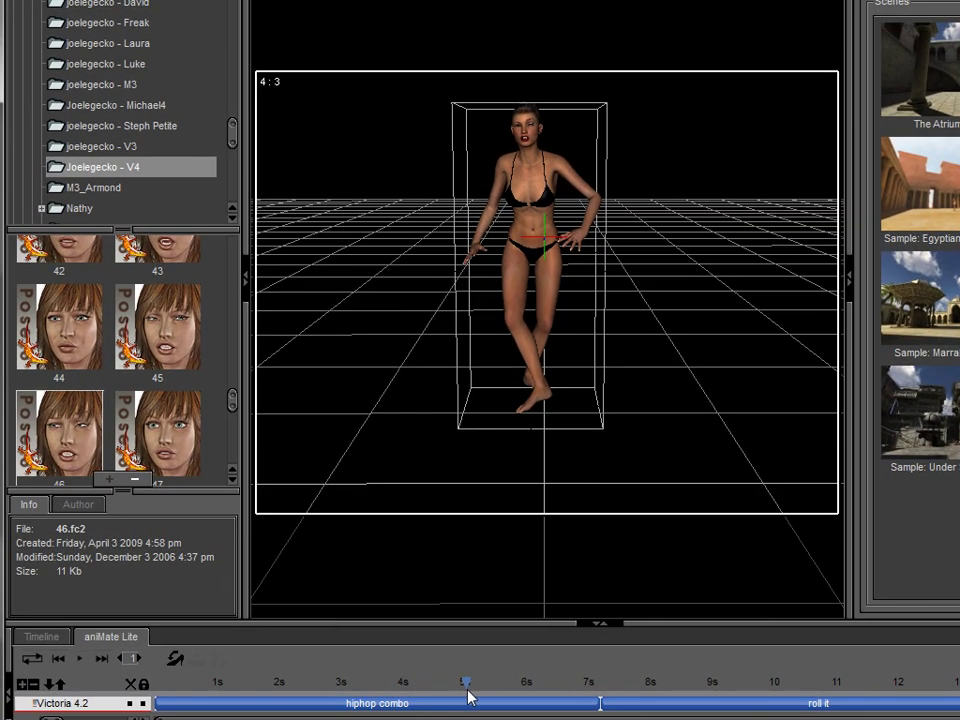
scroll(186, 345, "up", 3)
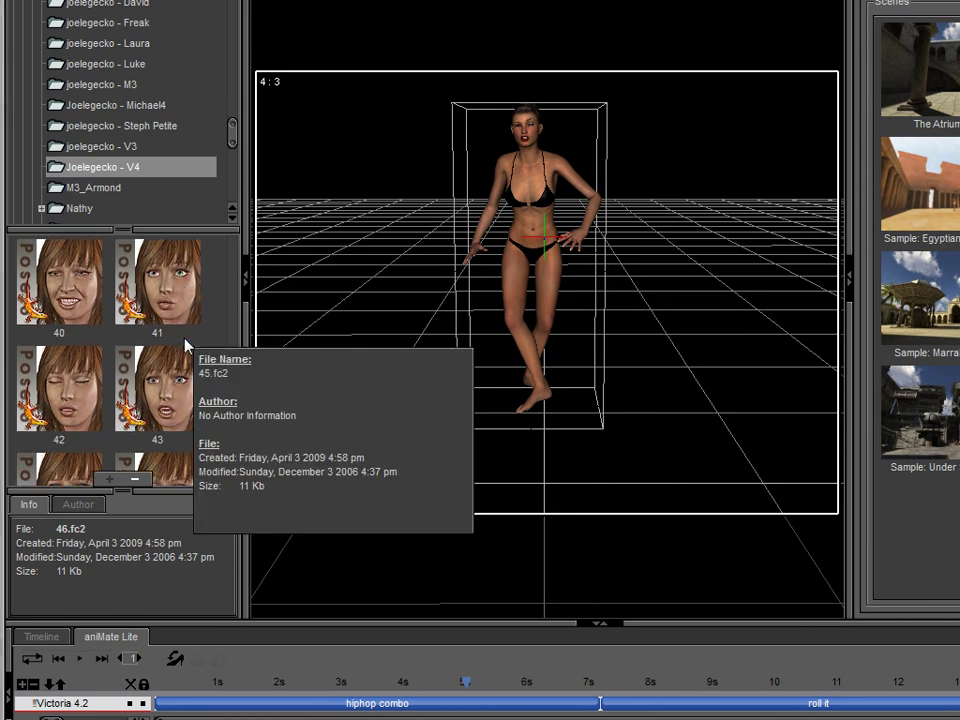
scroll(186, 345, "up", 2)
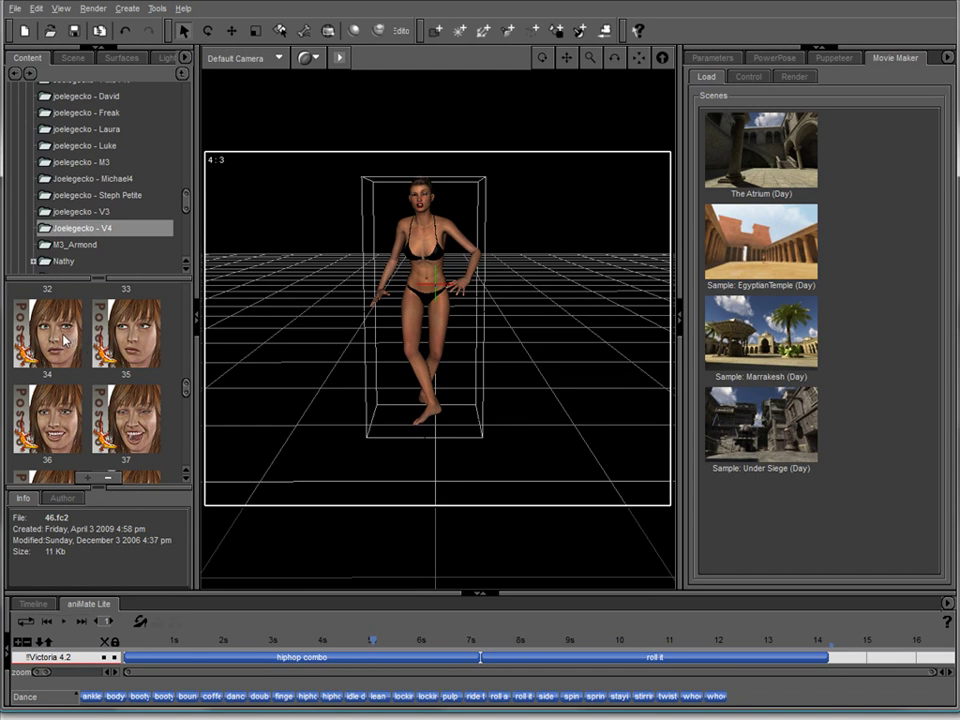
double_click(52, 343)
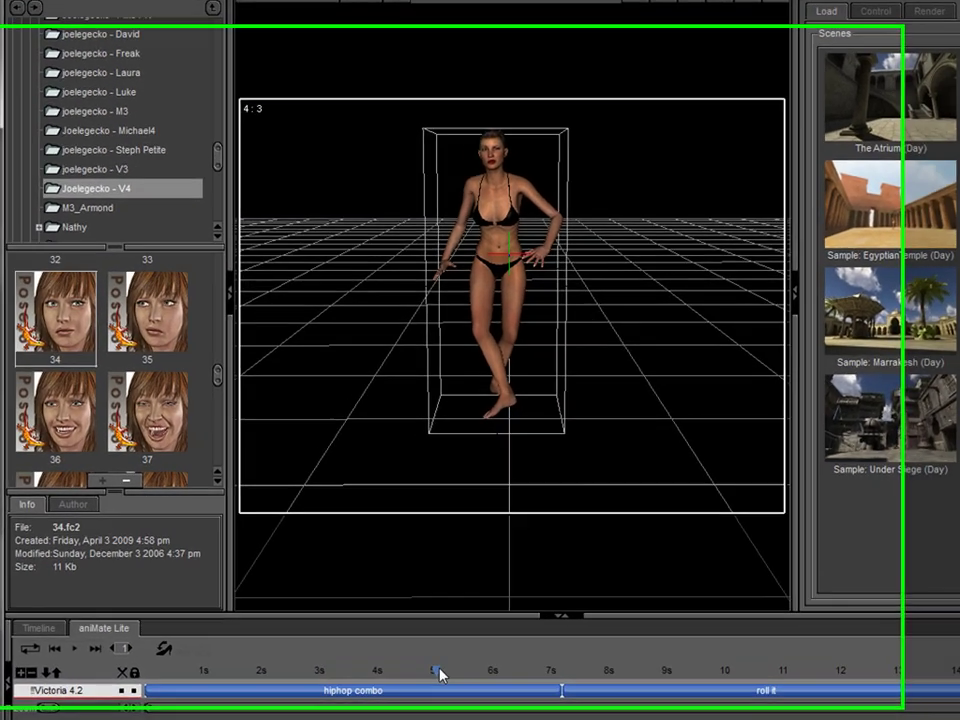
left_click_drag(440, 675, 648, 694)
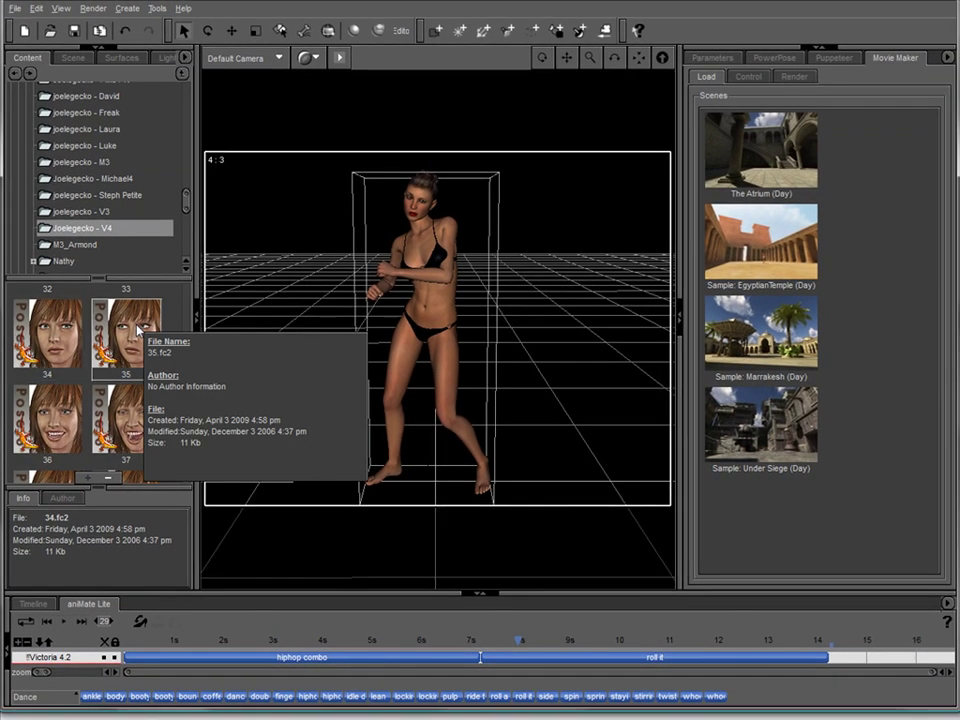
double_click(168, 300)
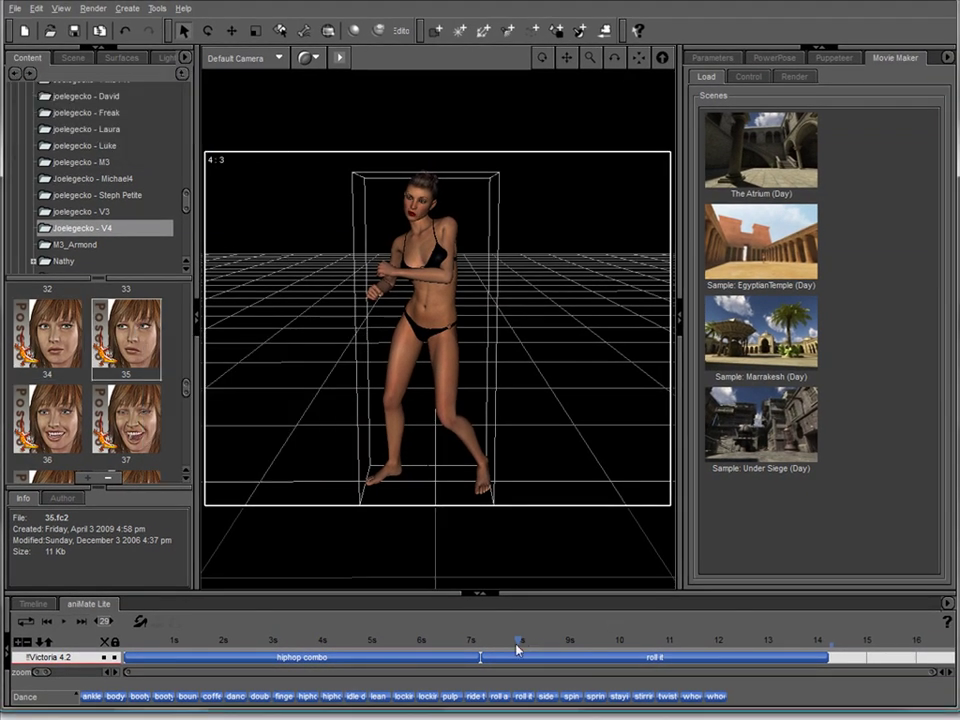
Apply facial expression 28 from the Joelegecko - V4 folder to Victoria at about 11 seconds.
left_click_drag(528, 646, 671, 648)
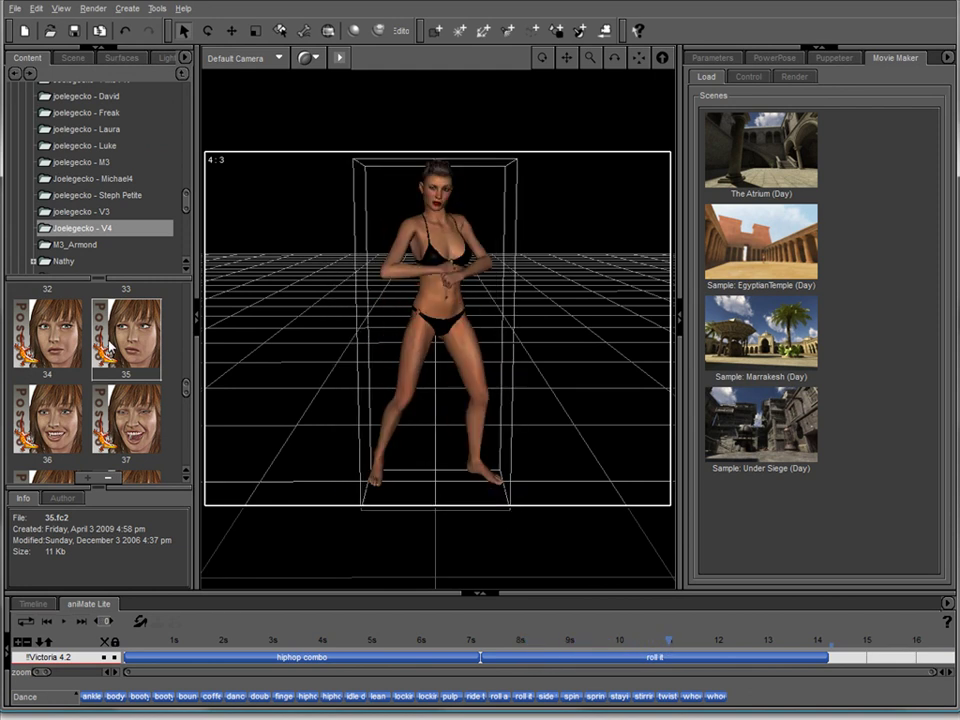
scroll(64, 434, "up", 1)
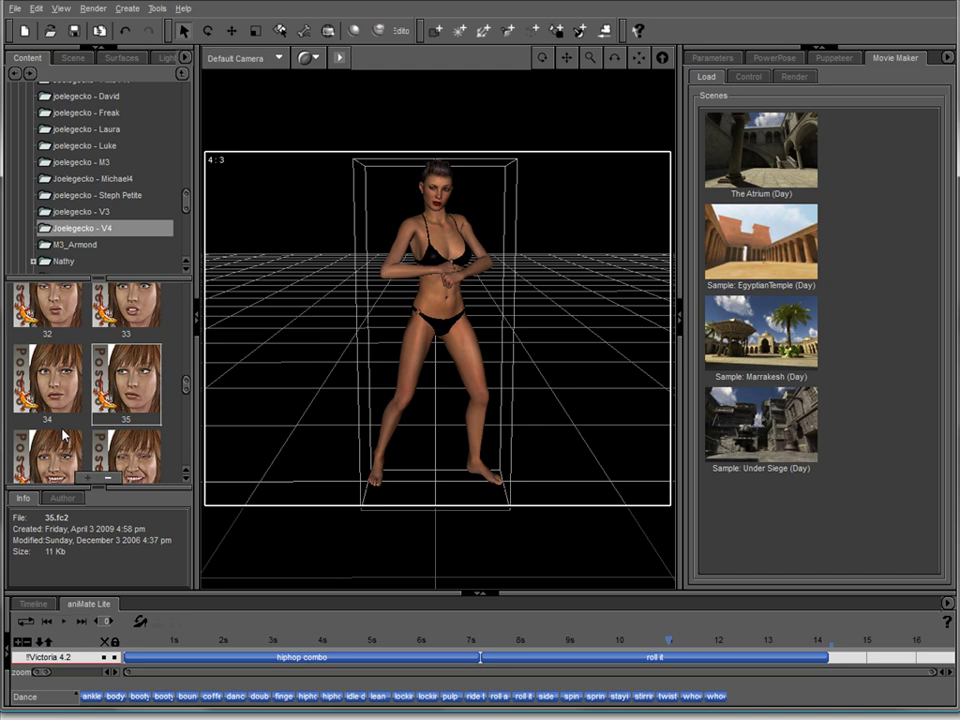
scroll(100, 364, "up", 1)
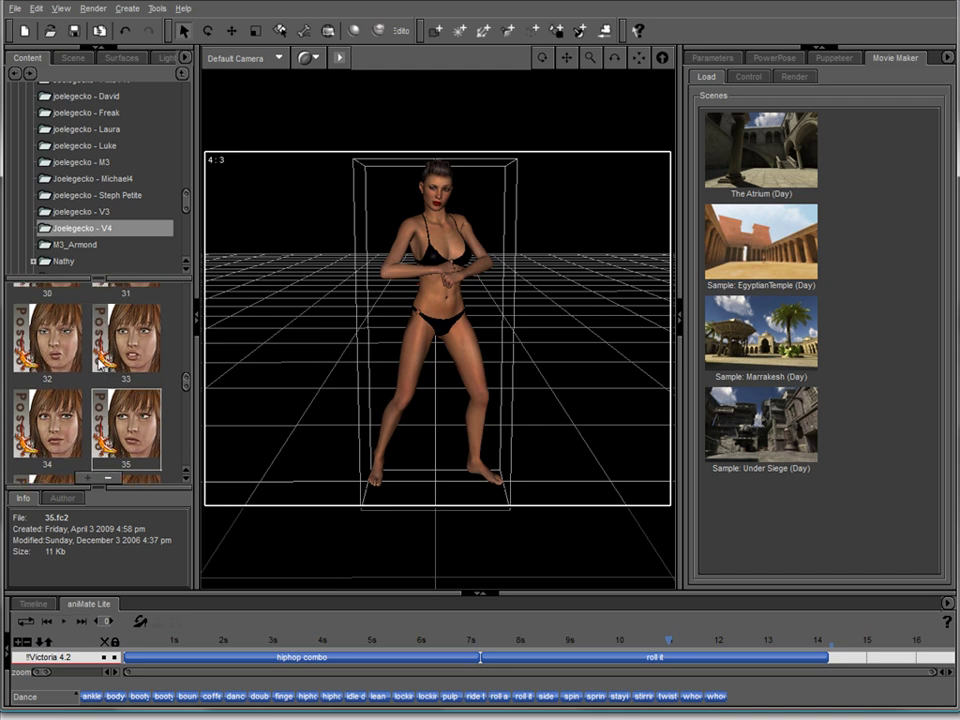
scroll(98, 366, "up", 3)
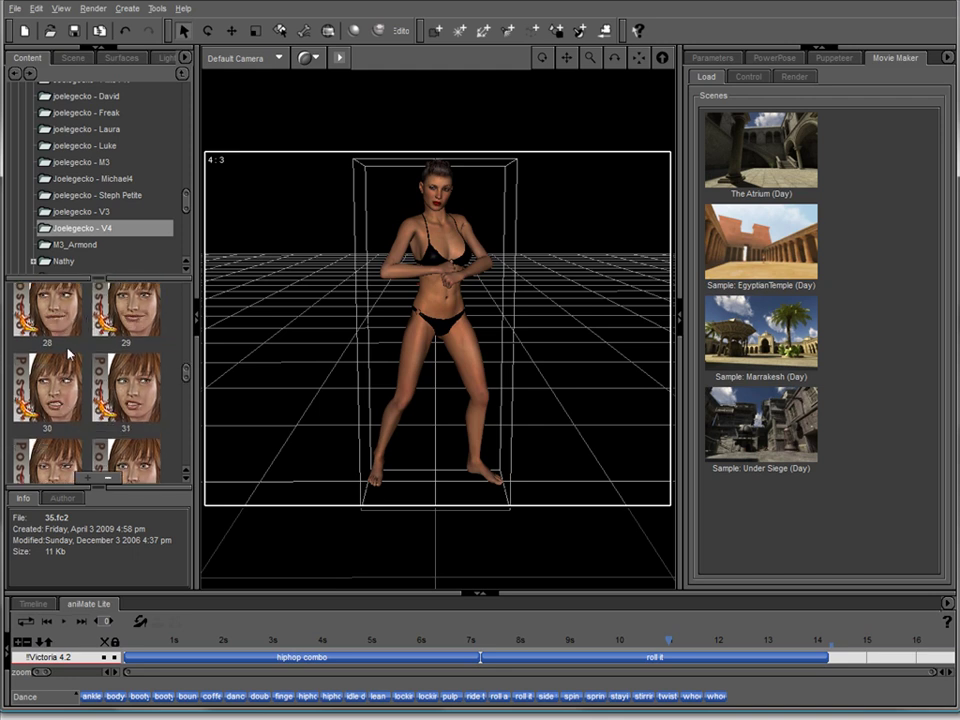
scroll(70, 354, "up", 1)
double_click(70, 354)
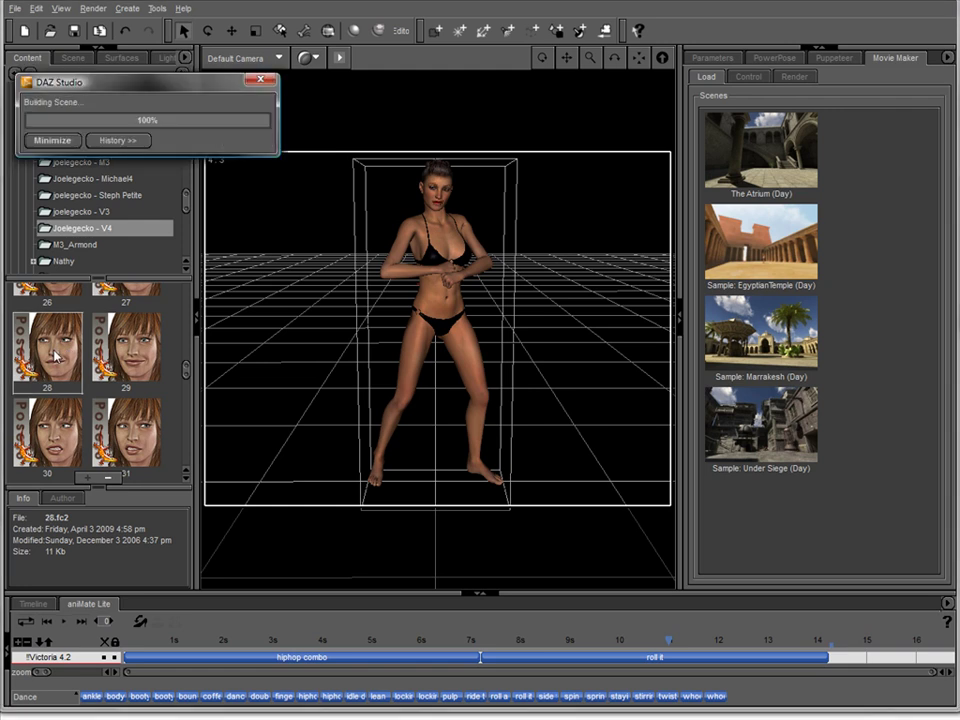
Apply facial expression 24 to Victoria at about 13.6 seconds and also at the first frame of the dance.
left_click_drag(668, 643, 796, 643)
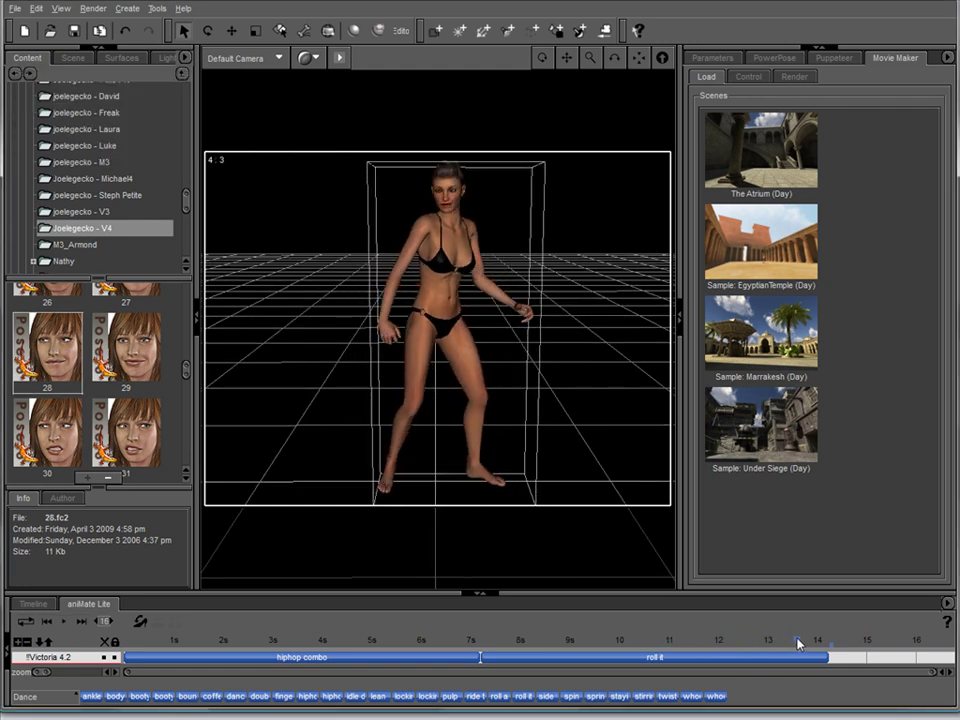
scroll(100, 330, "up", 3)
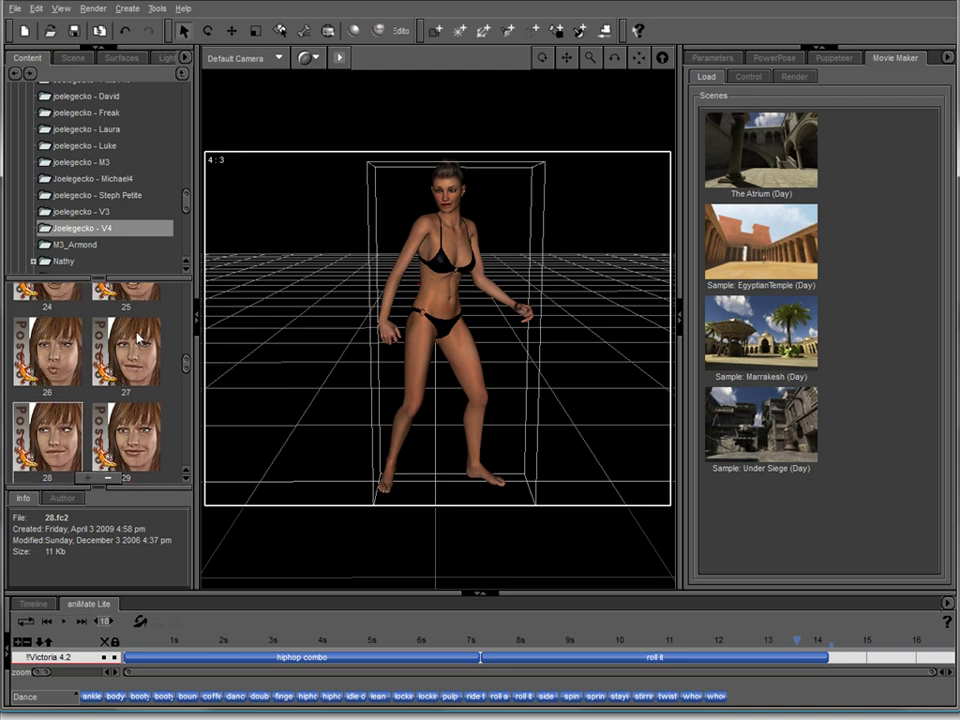
double_click(62, 318)
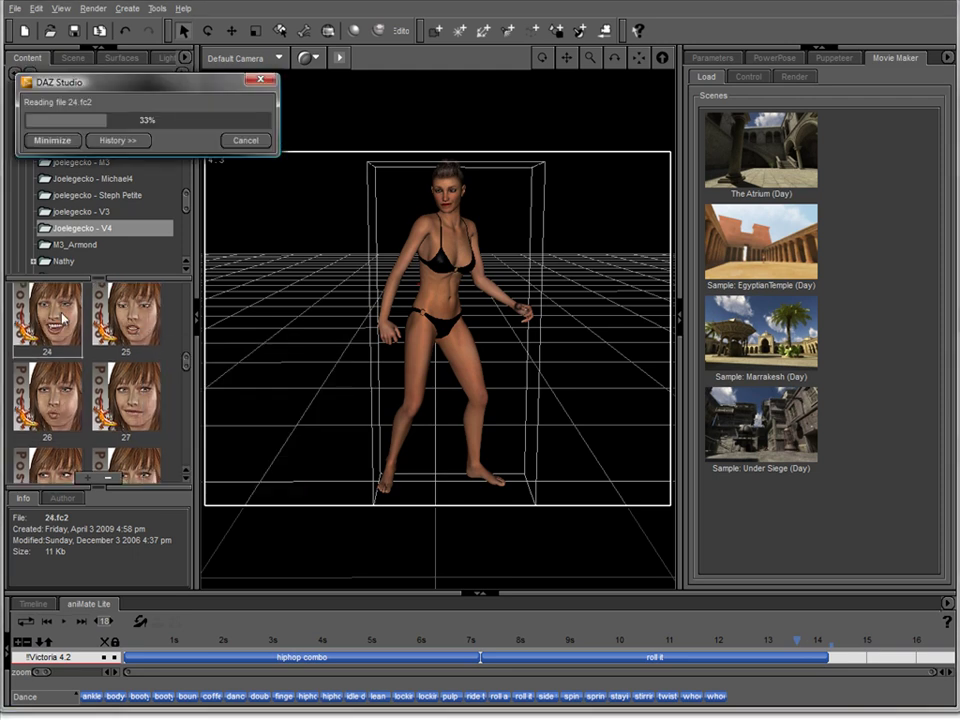
left_click_drag(796, 648, 125, 648)
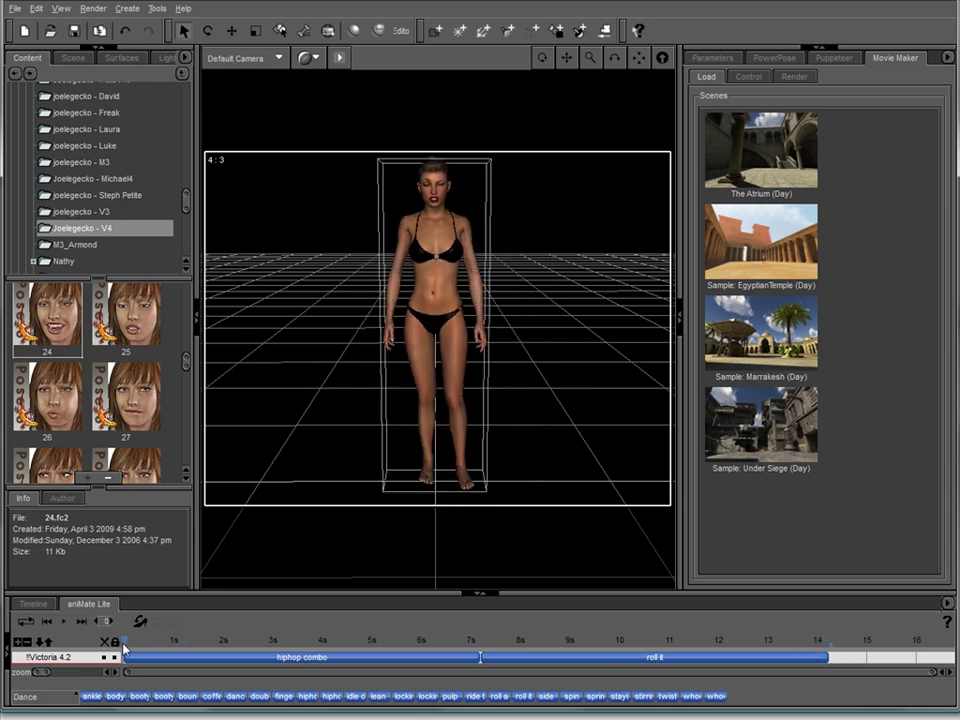
double_click(58, 330)
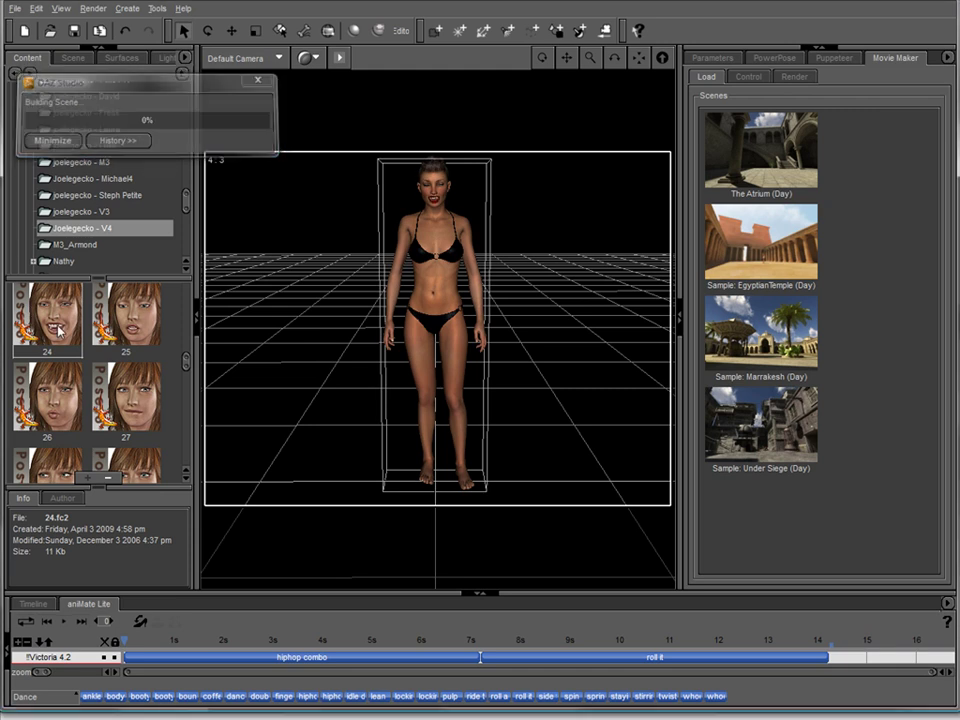
Scrub the opening seconds and play back the whole dance to check the facial expression changes, returning to the first frame.
left_click_drag(125, 645, 198, 646)
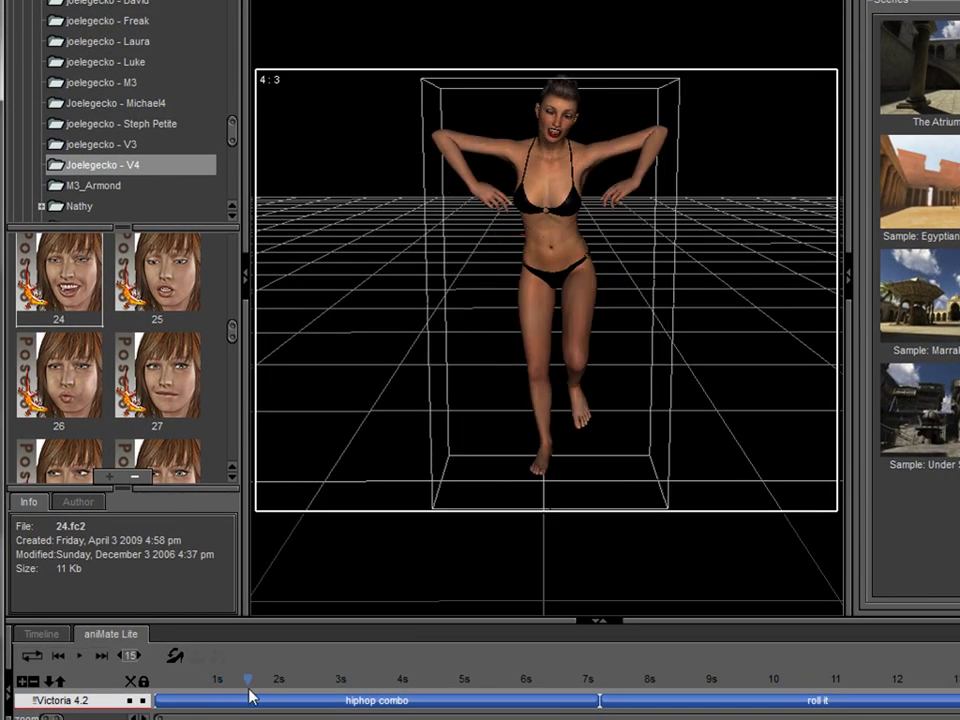
left_click_drag(250, 695, 324, 697)
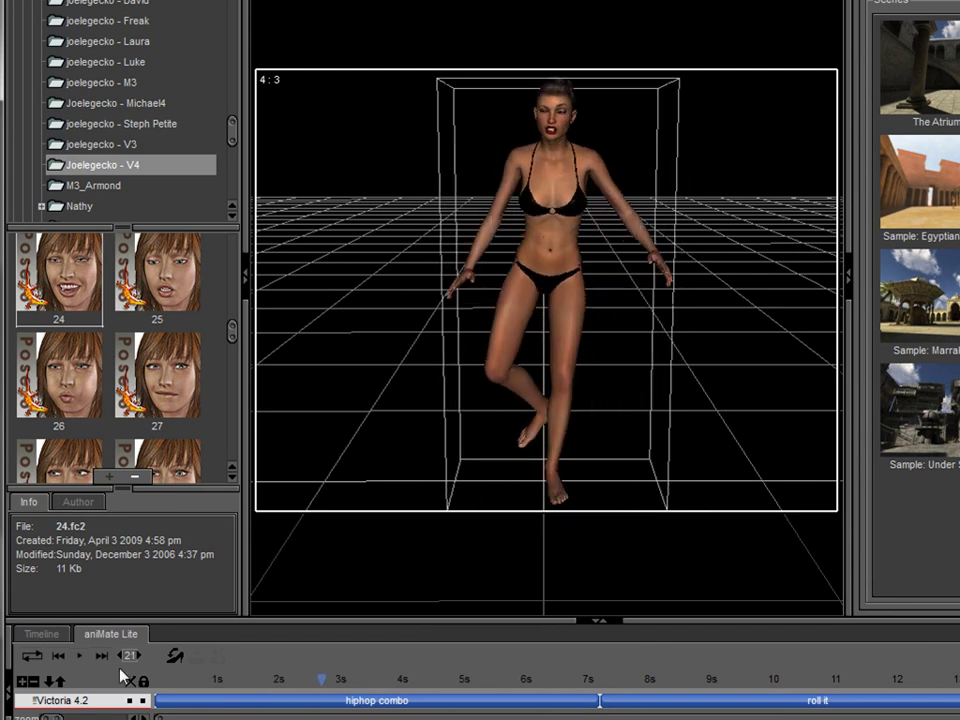
left_click(59, 656)
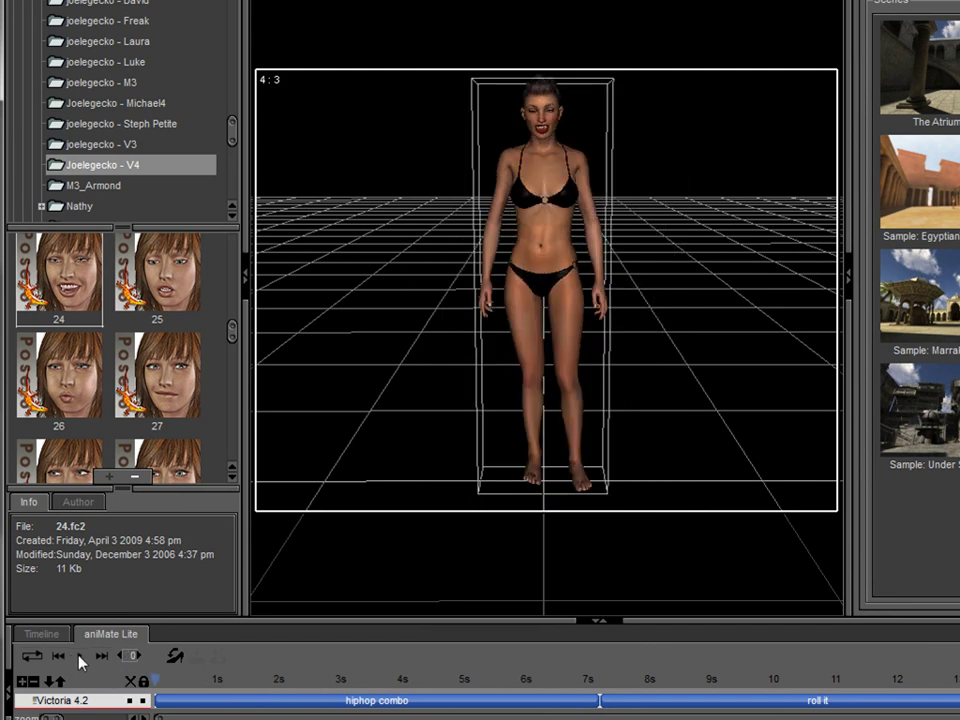
left_click(79, 660)
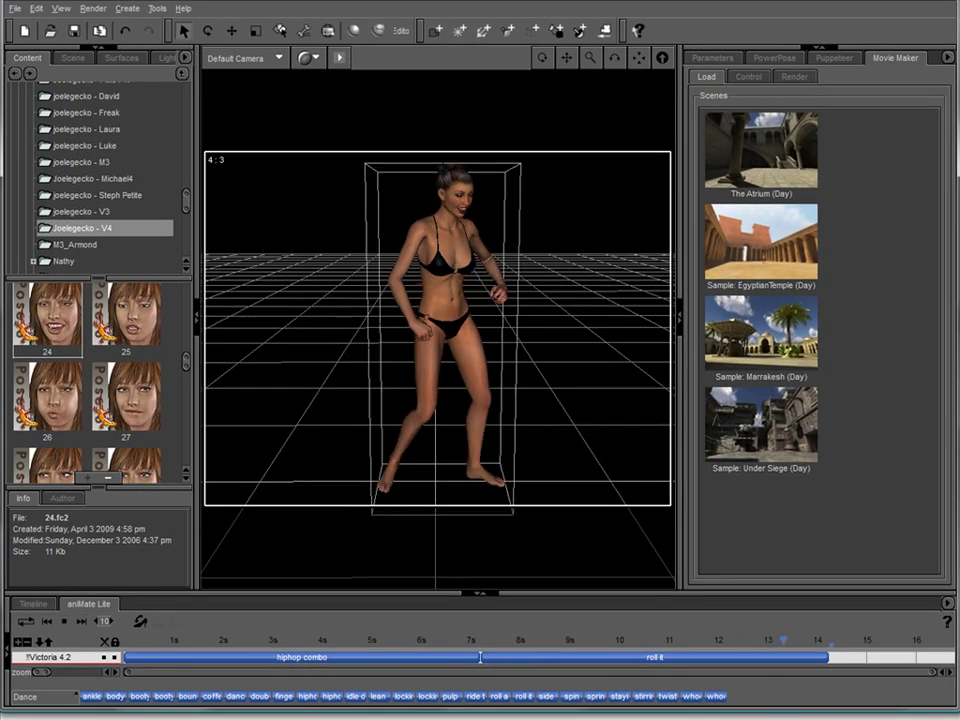
left_click(47, 622)
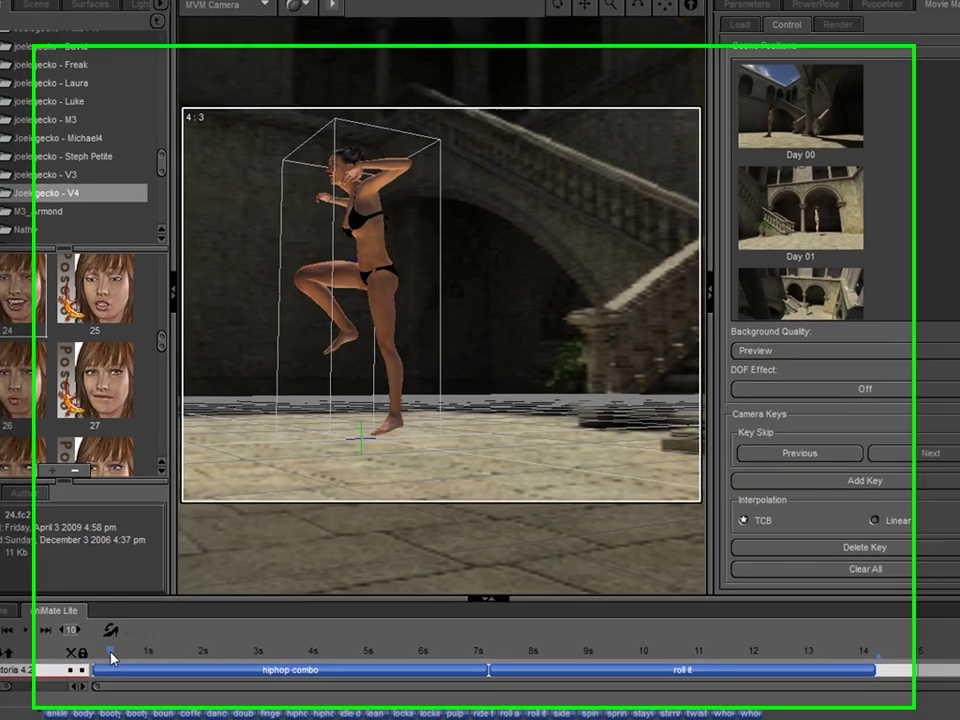
Apply the Day 09 scene position at about 0.7 seconds of the dance and orbit the MVM Camera to centre Victoria in the frame.
mouse_move(112, 657)
left_mouse_down()
mouse_move(124, 657)
mouse_move(101, 666)
left_mouse_up()
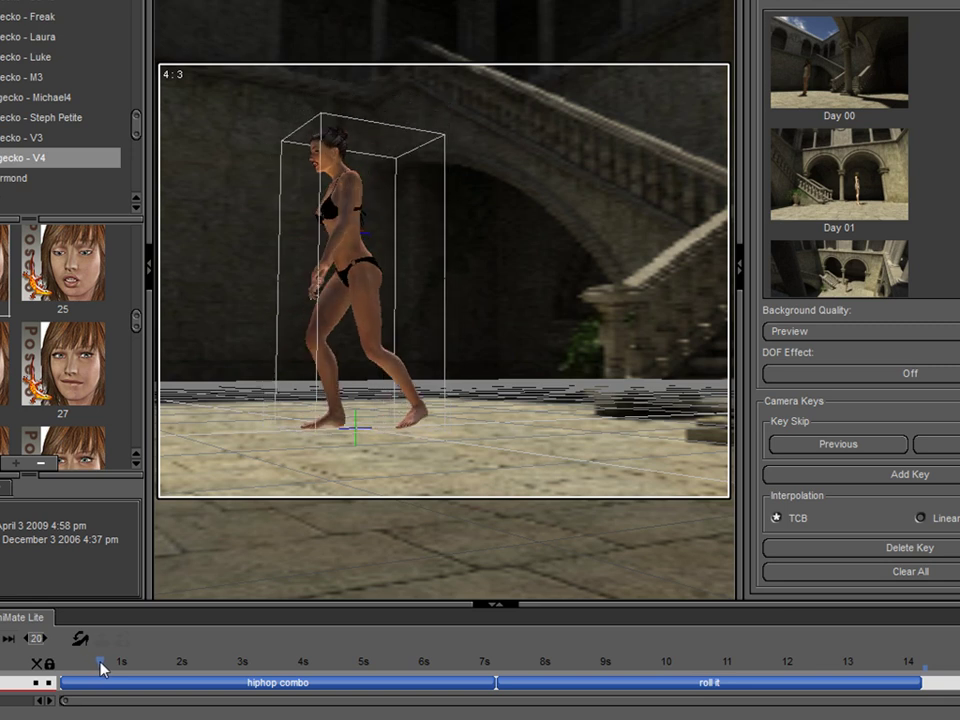
scroll(895, 210, "down", 7)
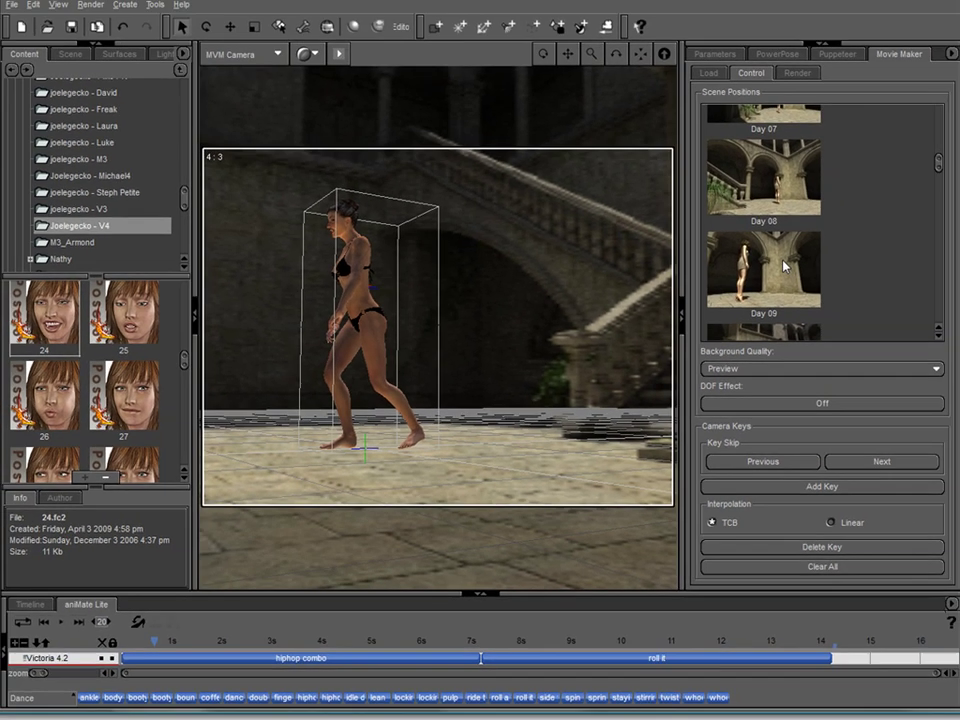
left_click(784, 266)
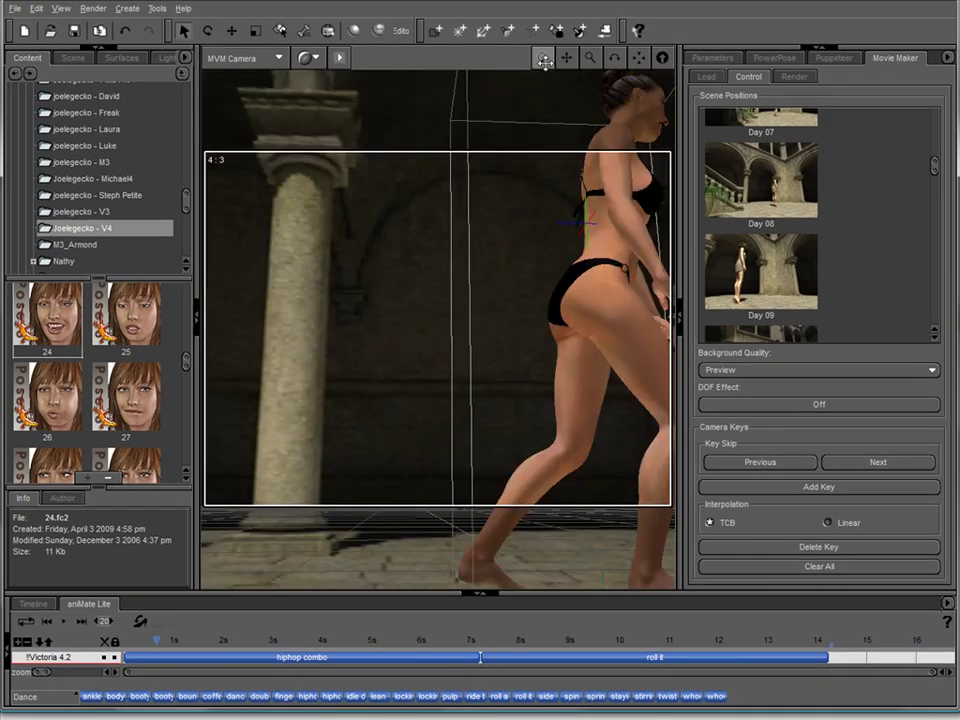
left_click_drag(544, 60, 462, 61)
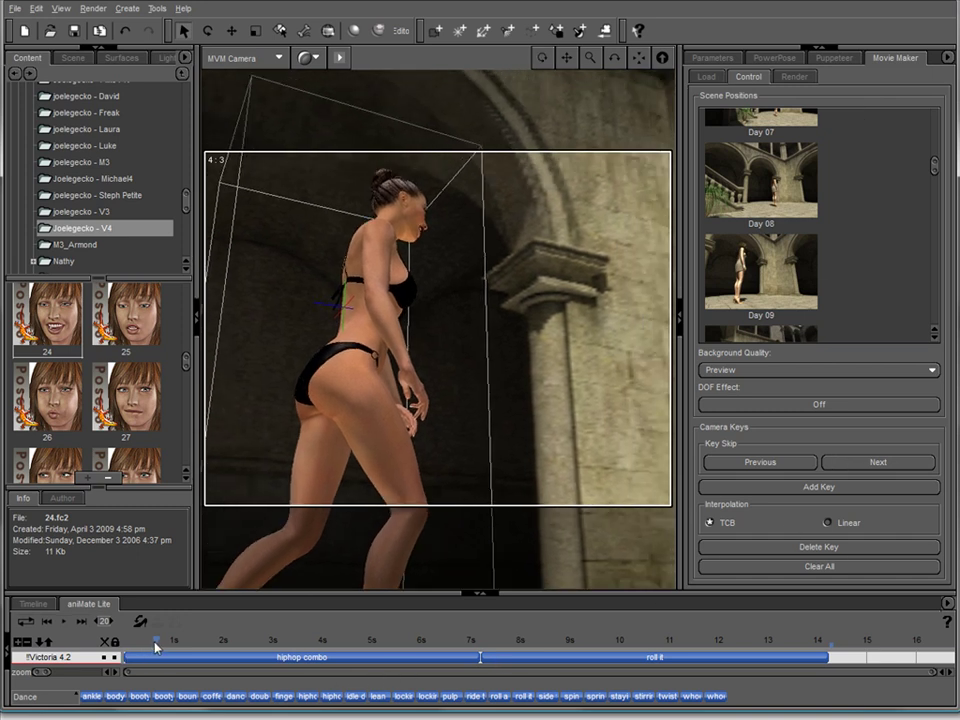
Apply the Day 14 scene position at about 2.6 seconds of the dance for a close-up of Victoria.
left_click_drag(157, 648, 285, 678)
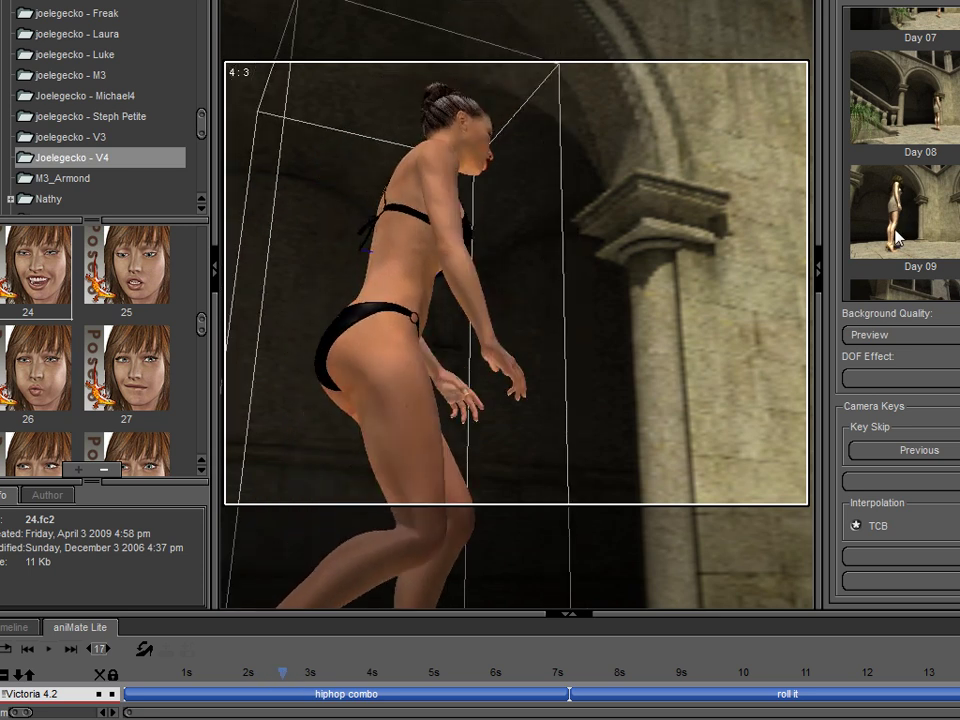
scroll(895, 236, "down", 3)
scroll(895, 236, "down", 2)
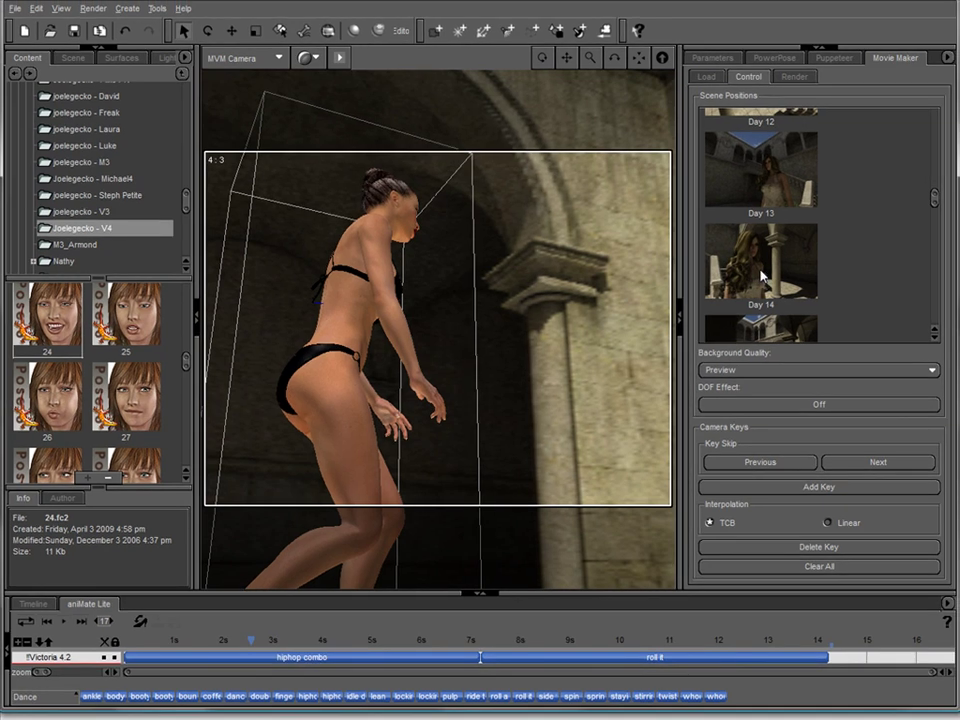
left_click(762, 277)
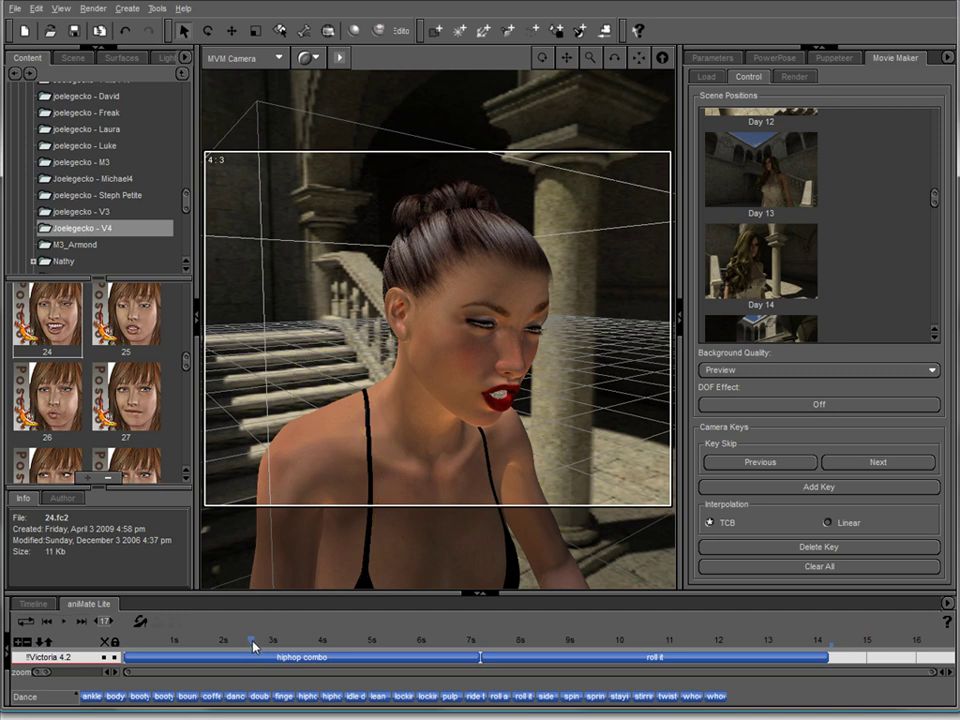
Apply the Day 22 scene position at about 3.5 seconds of the dance.
left_click_drag(254, 645, 289, 668)
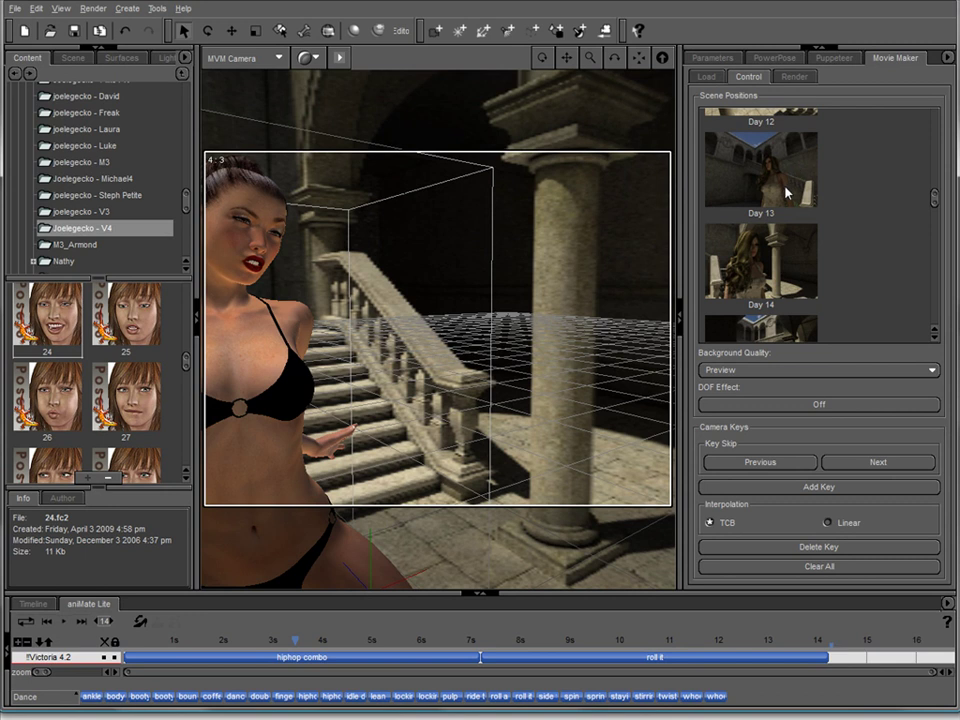
scroll(790, 190, "down", 5)
scroll(788, 217, "down", 3)
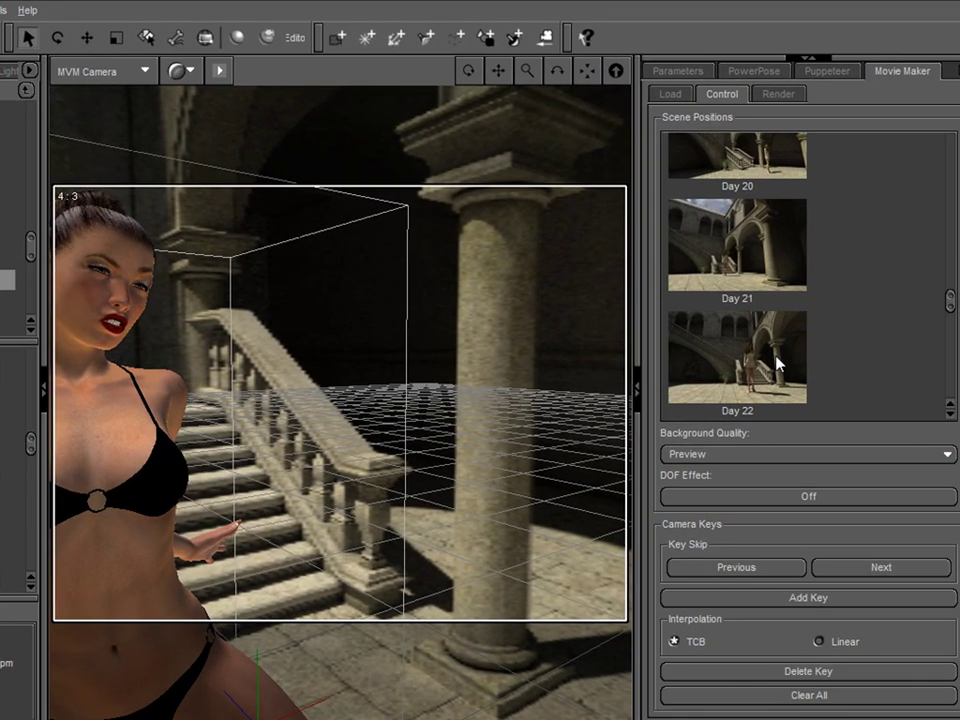
left_click(778, 365)
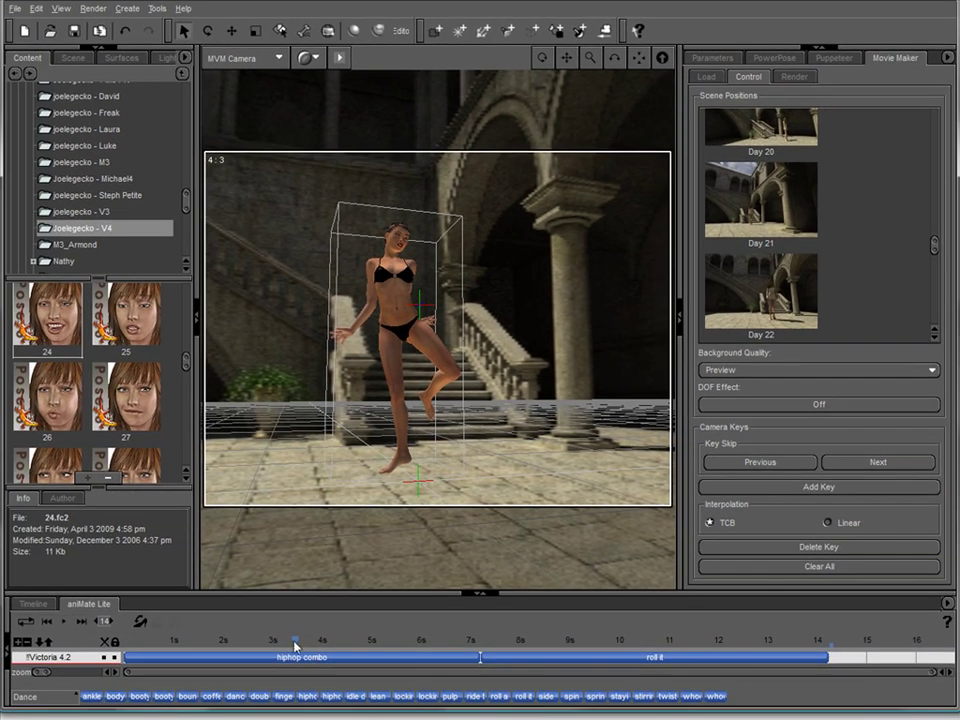
Scrub on through the hiphop combo block and apply the Day 24 scene position at about 7.9 seconds.
left_click_drag(296, 643, 322, 642)
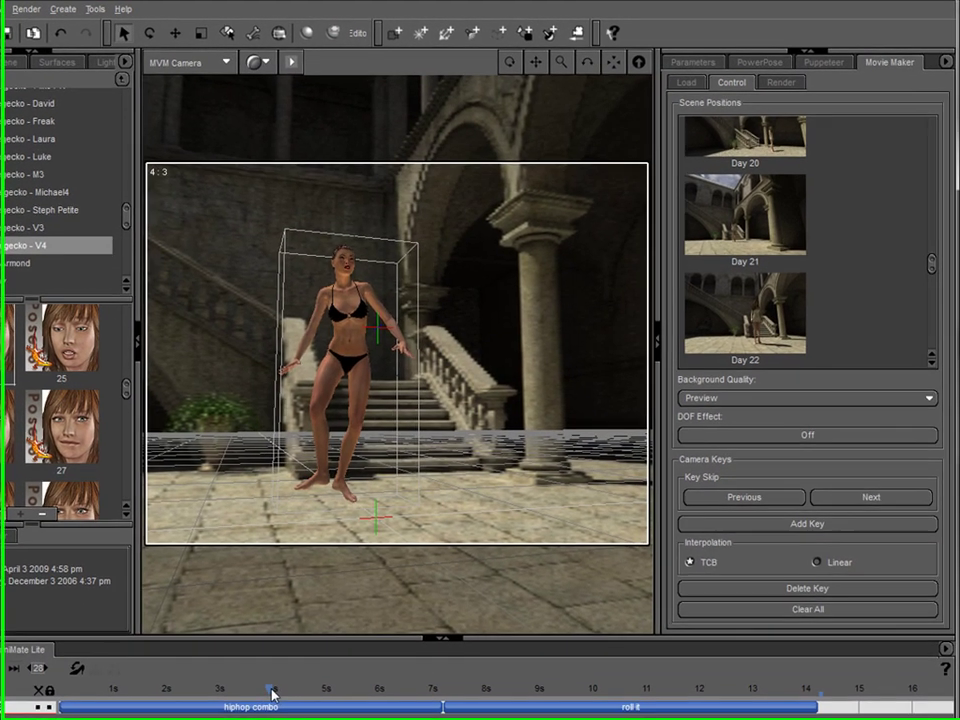
left_click_drag(272, 693, 341, 686)
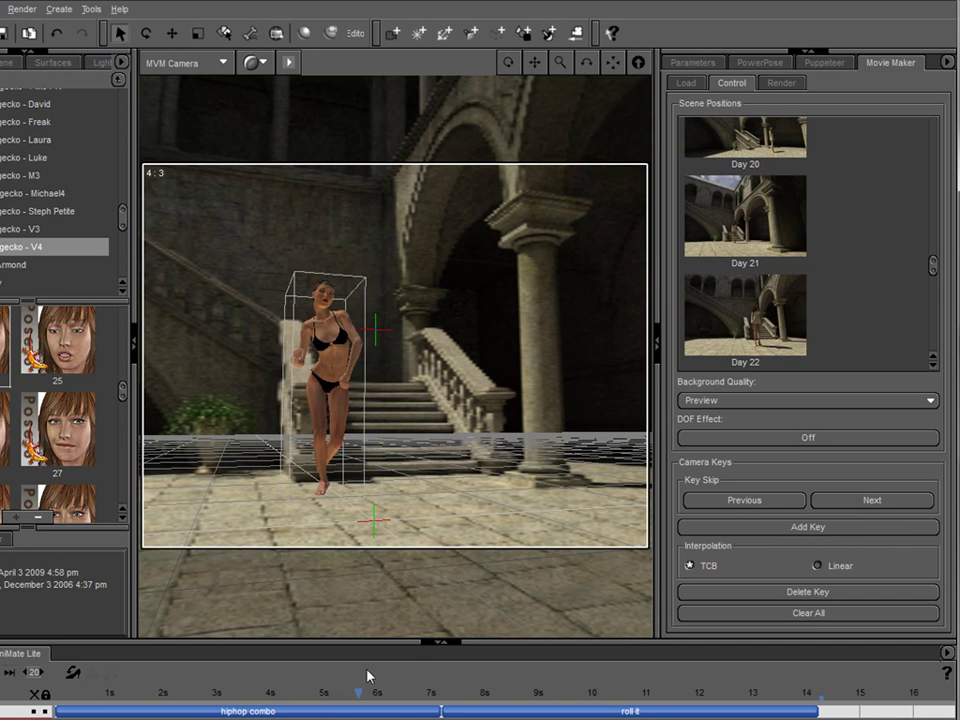
left_click_drag(415, 671, 478, 647)
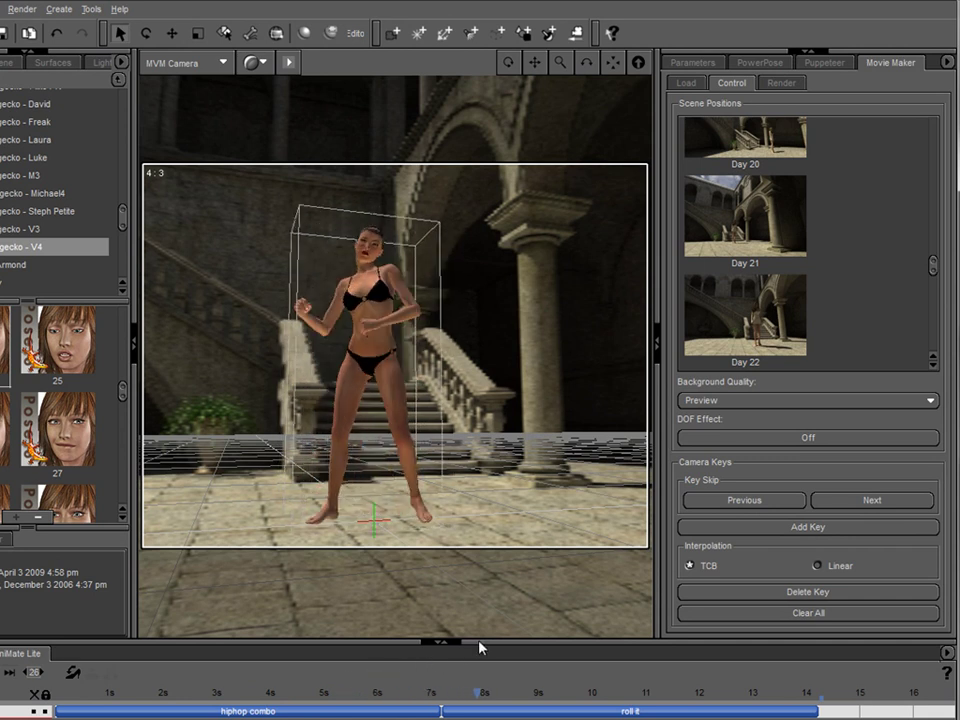
scroll(845, 283, "down", 5)
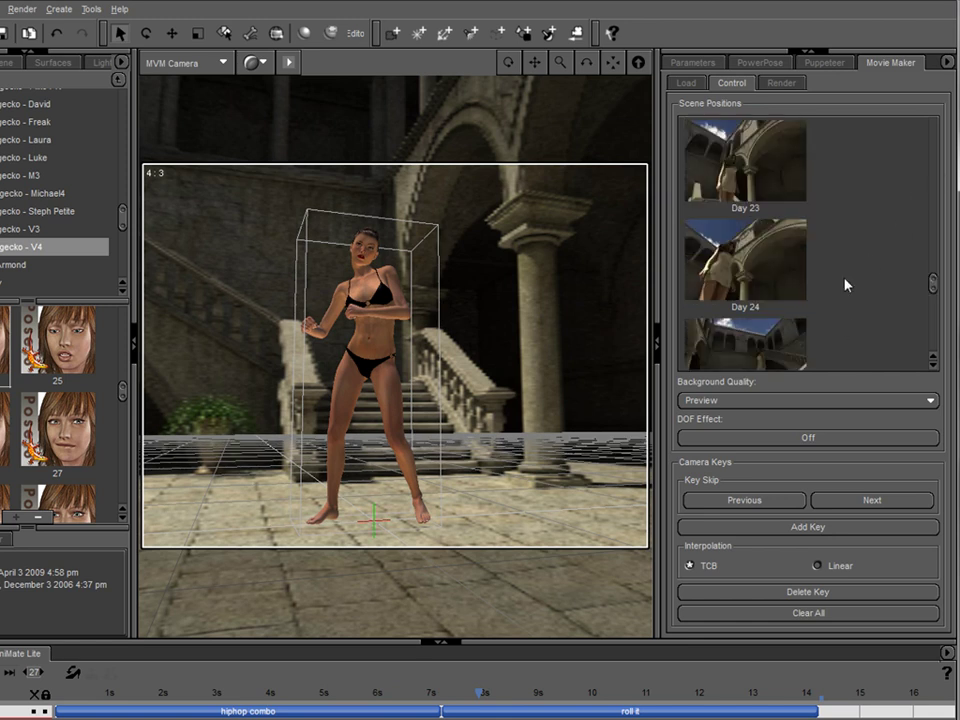
scroll(845, 283, "up", 2)
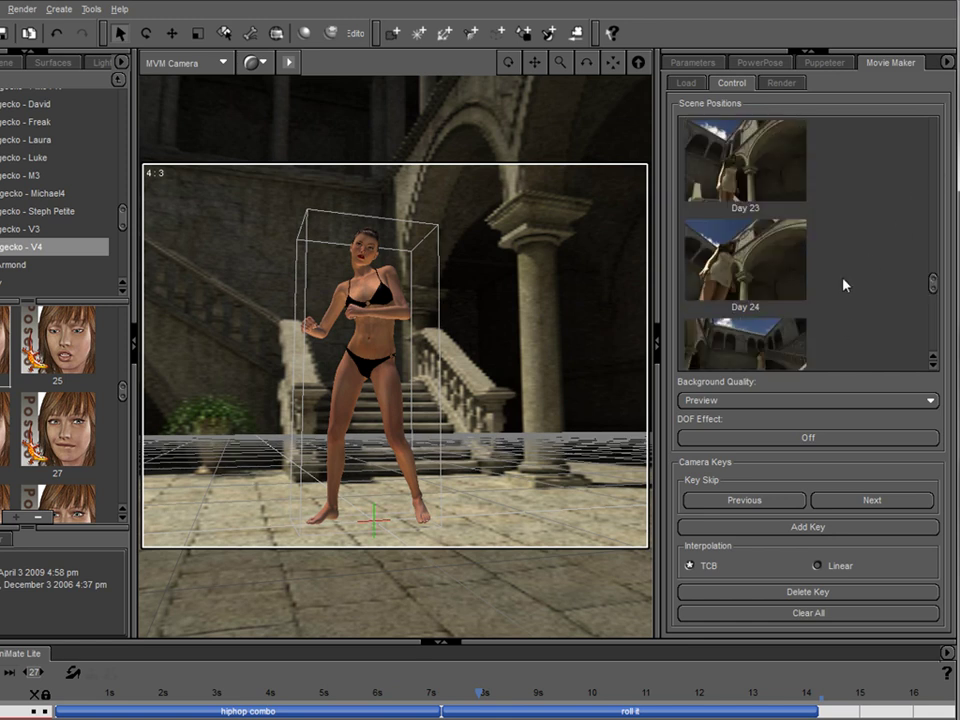
left_click(727, 277)
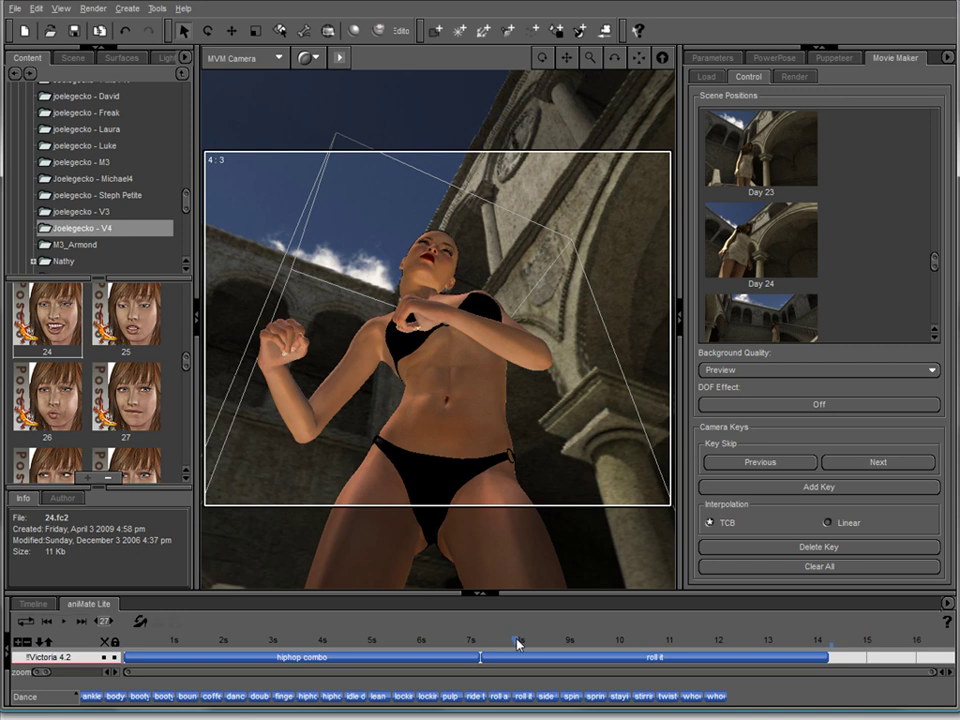
Apply the Day 23 scene position at about 9.7 seconds and orbit the camera to show more of Victoria's body in the frame.
left_click_drag(519, 644, 606, 669)
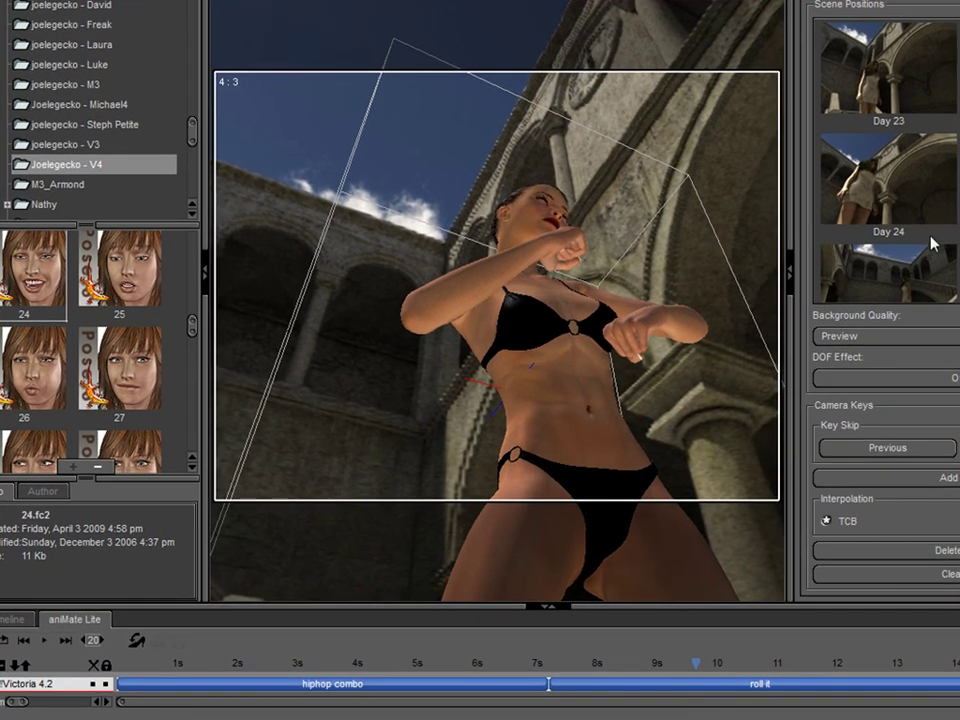
left_click(882, 78)
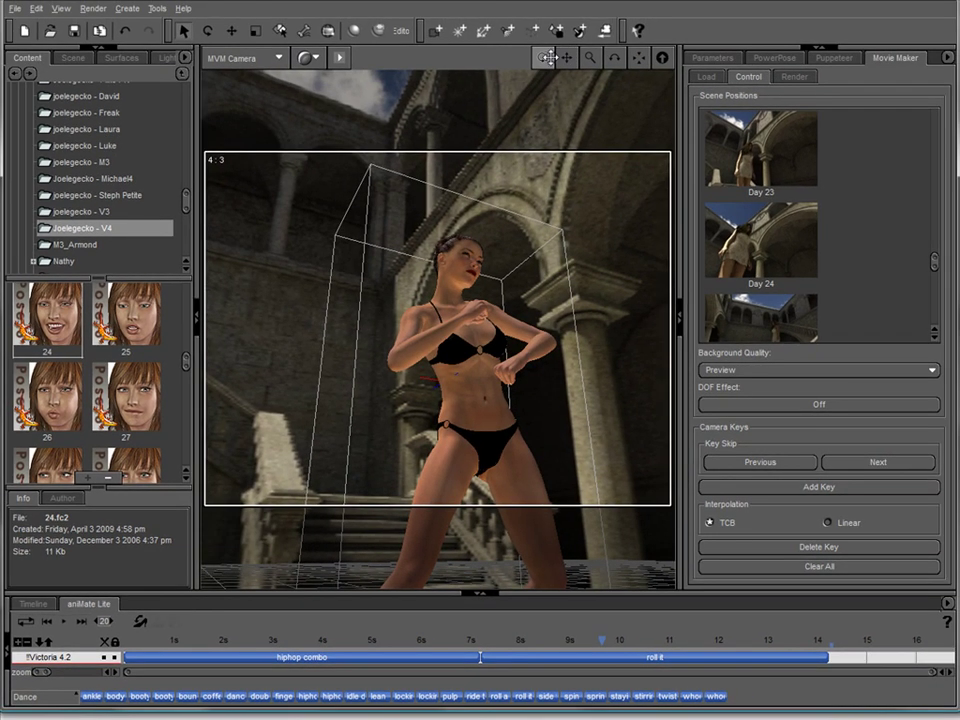
left_click_drag(548, 57, 580, 77)
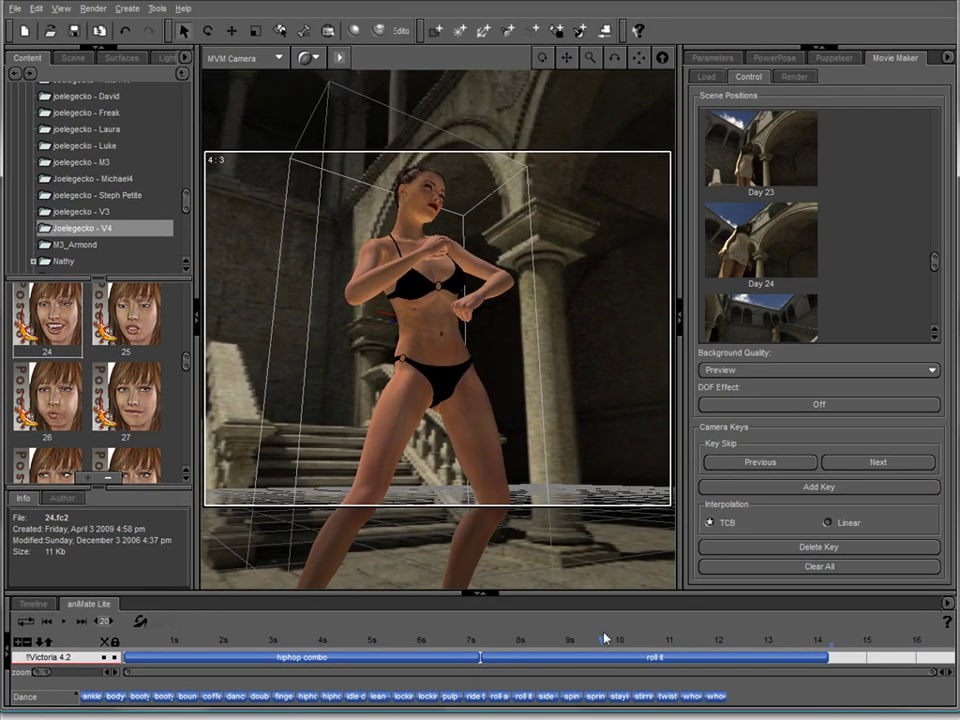
Go to 12 seconds of the dance, tilt the camera slightly, and apply the Day 27 scene position there.
left_click_drag(605, 645, 720, 650)
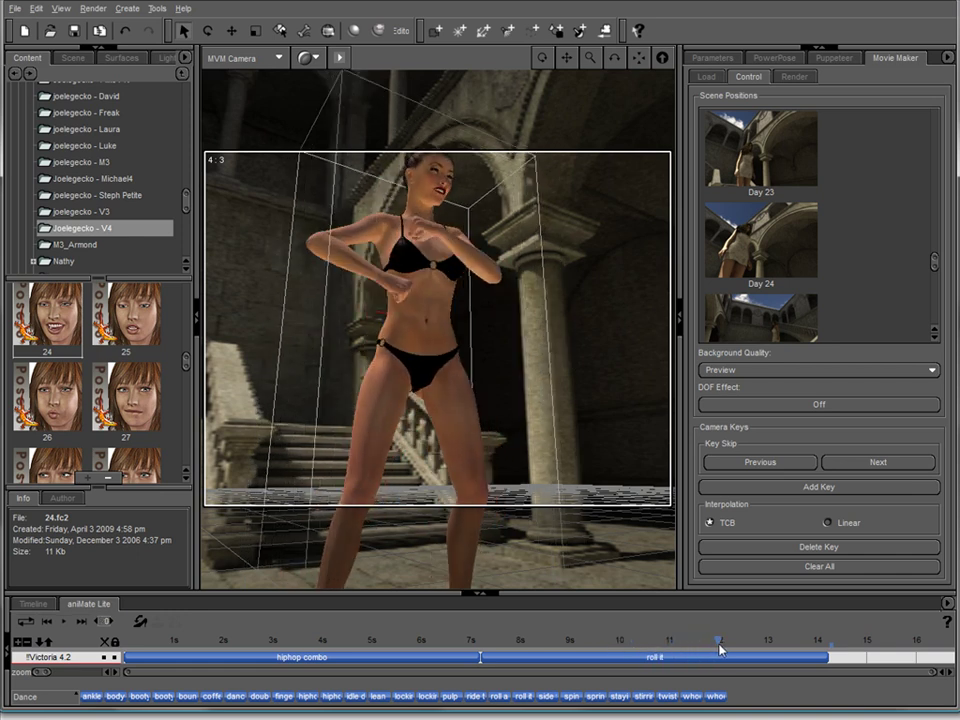
left_click_drag(545, 58, 553, 69)
scroll(796, 260, "down", 3)
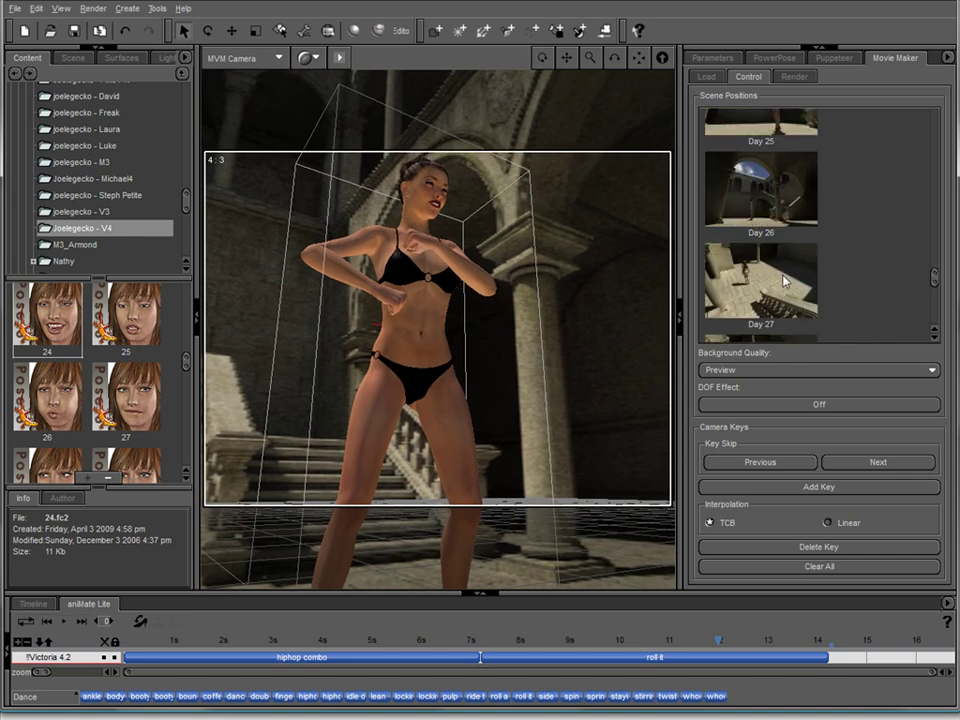
left_click(762, 293)
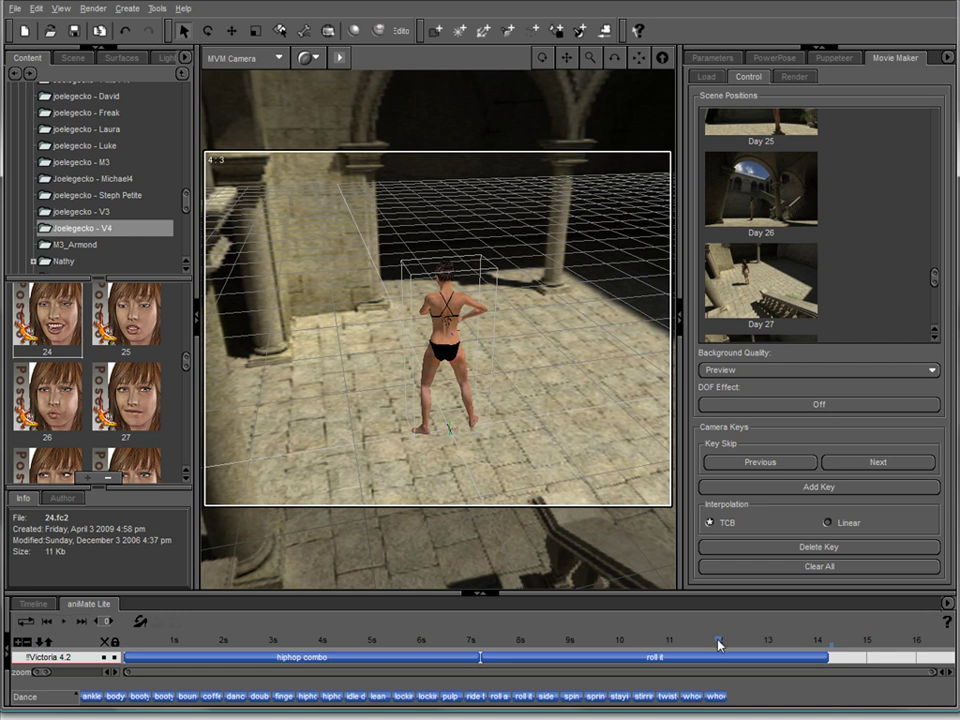
Apply the Day 00 scene position at about 13.8 seconds, near the end of the roll it block.
left_click_drag(718, 645, 811, 655)
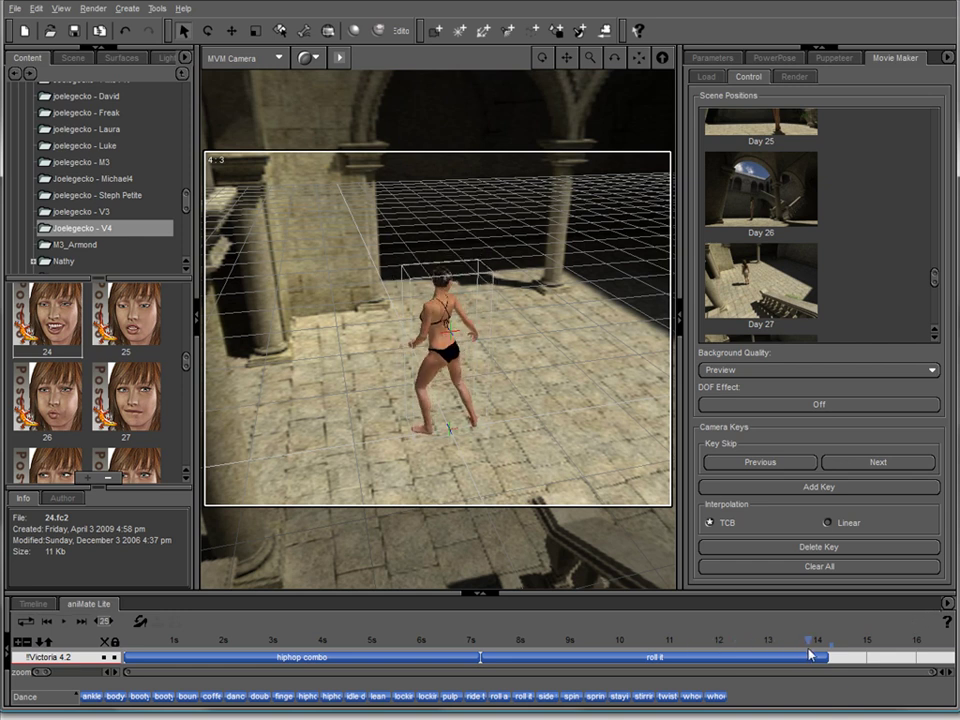
scroll(880, 225, "up", 12)
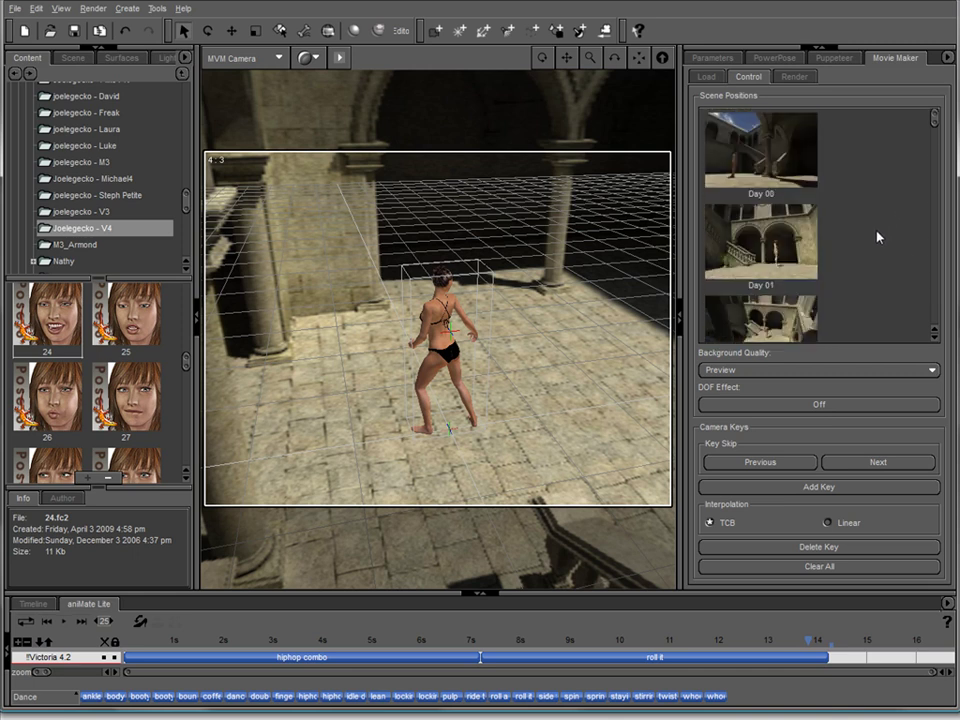
left_click(769, 152)
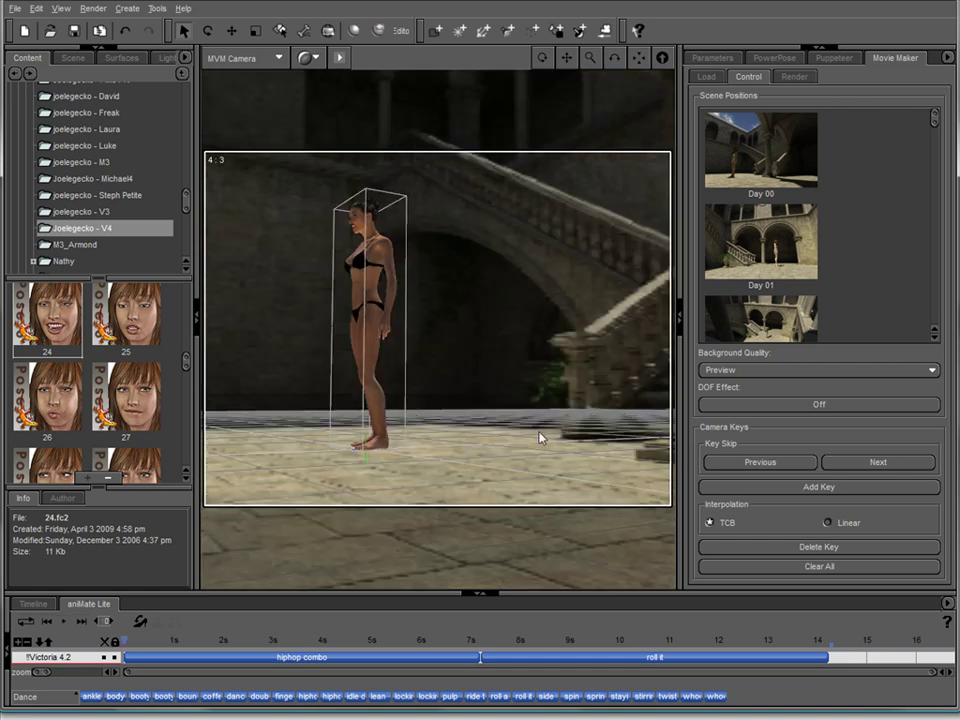
Switch the viewport to wireframe display and play the dance from the first frame to review the camera changes.
key("ctrl+5")
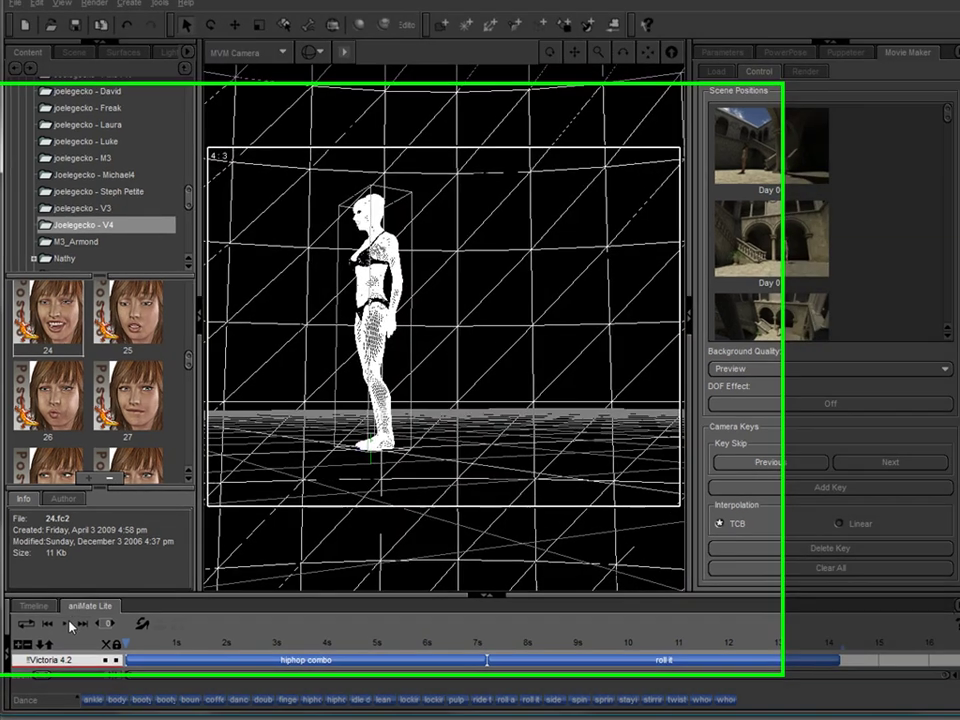
left_click(70, 627)
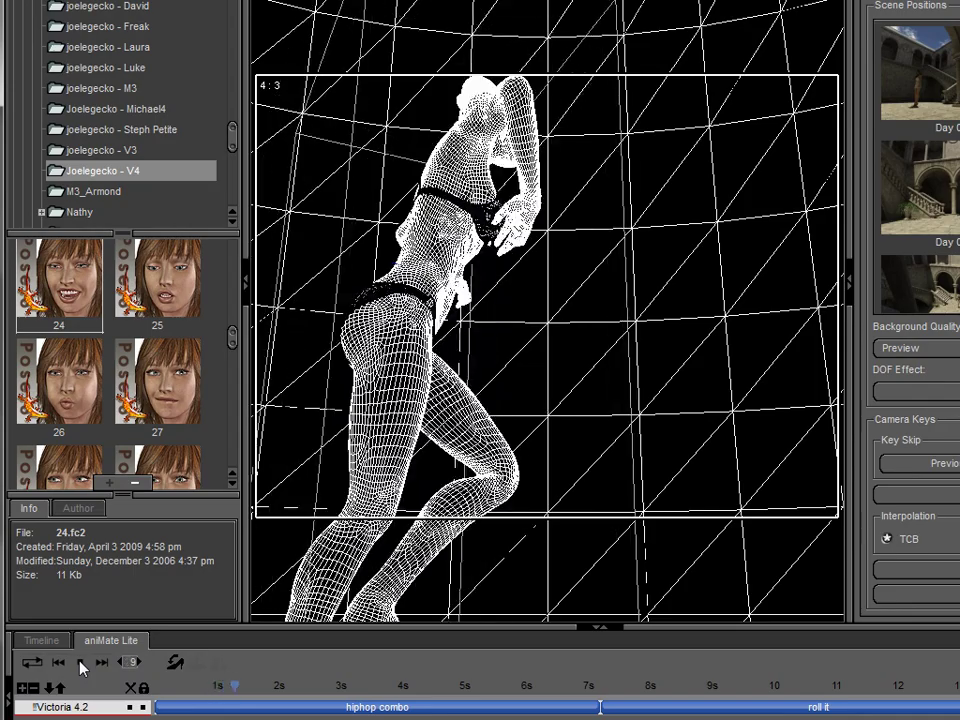